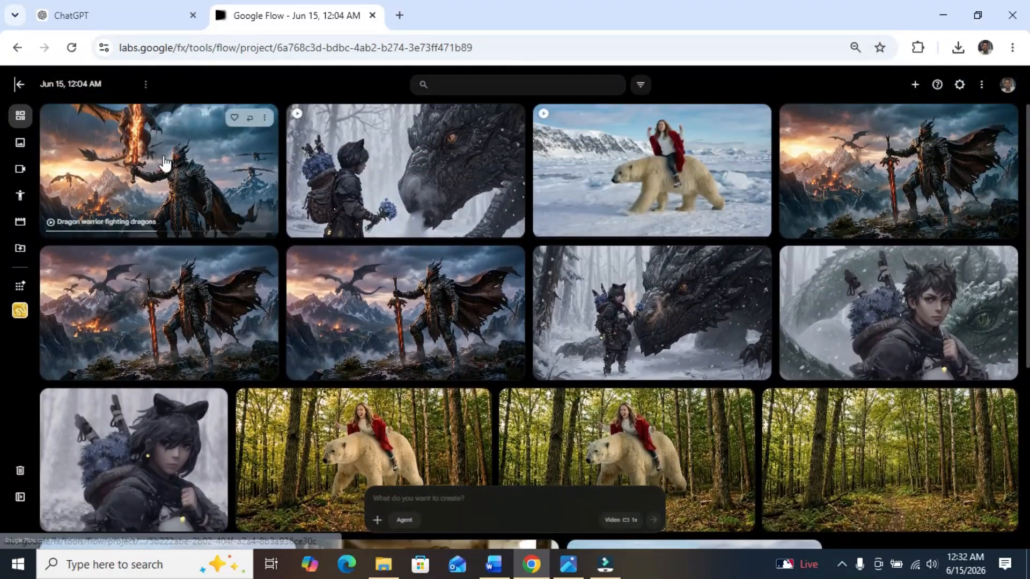
Step: Preview the project's dragon warrior, boy with dragon, and woman riding a polar bear videos
click(163, 155)
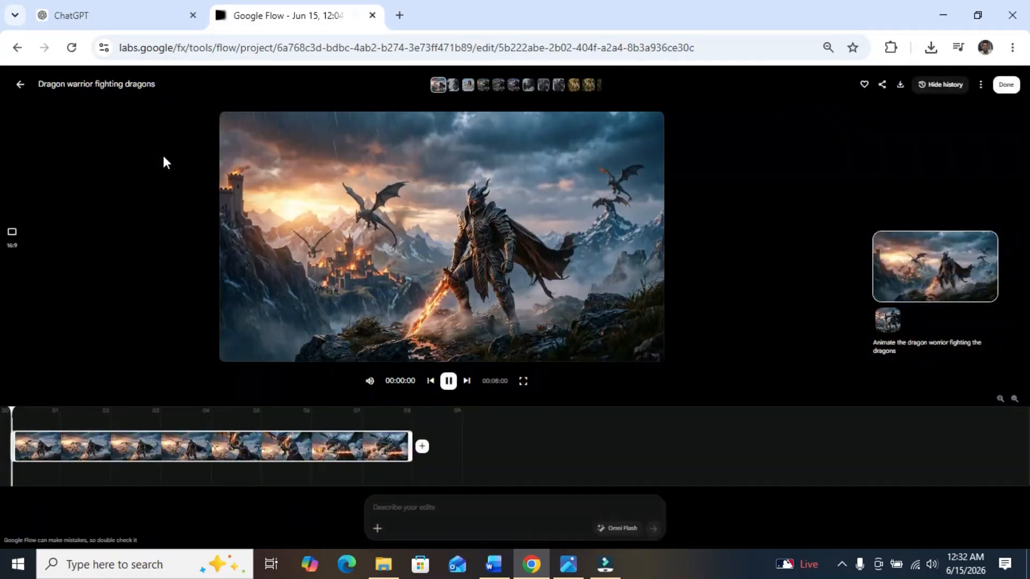
click(18, 85)
click(353, 175)
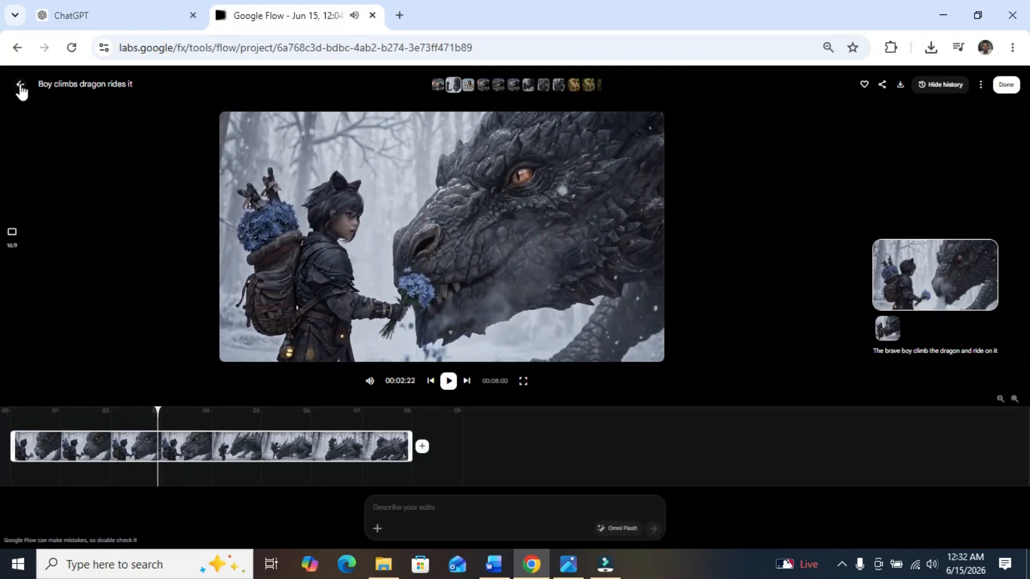
click(20, 86)
click(649, 181)
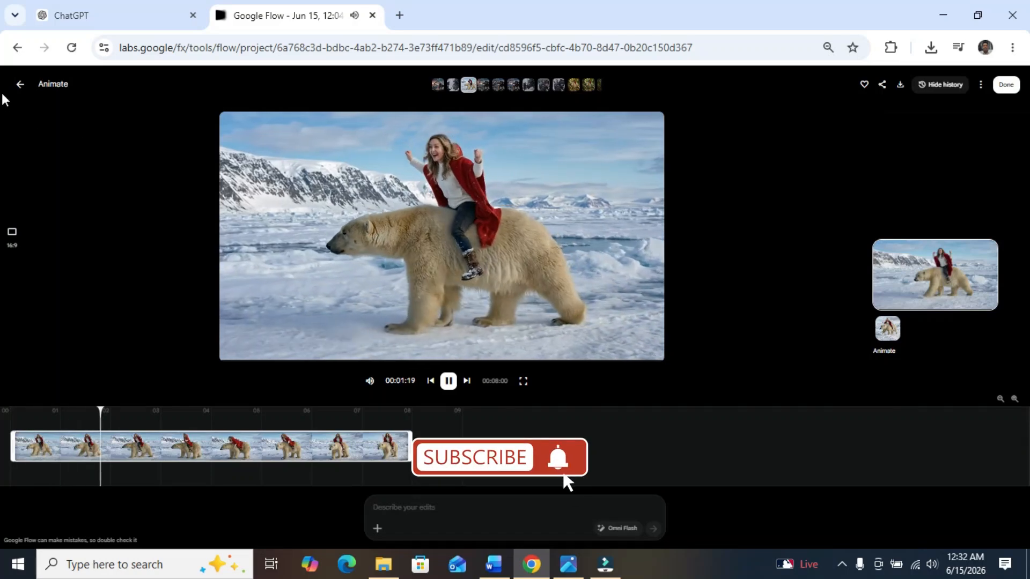
click(21, 86)
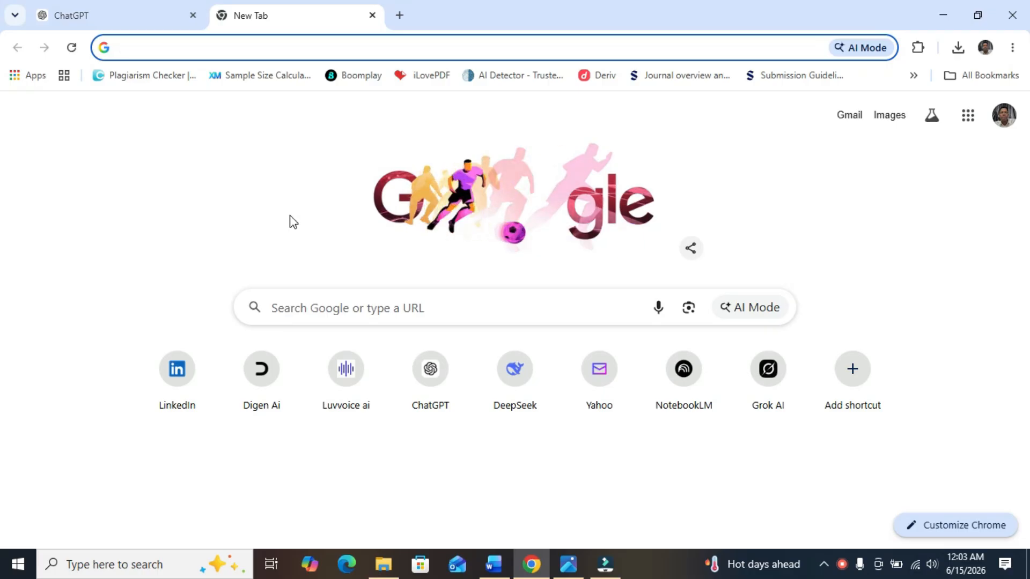
Step: Open Google Flow from a Google search for "google flow ai" and create a new project
click(326, 309)
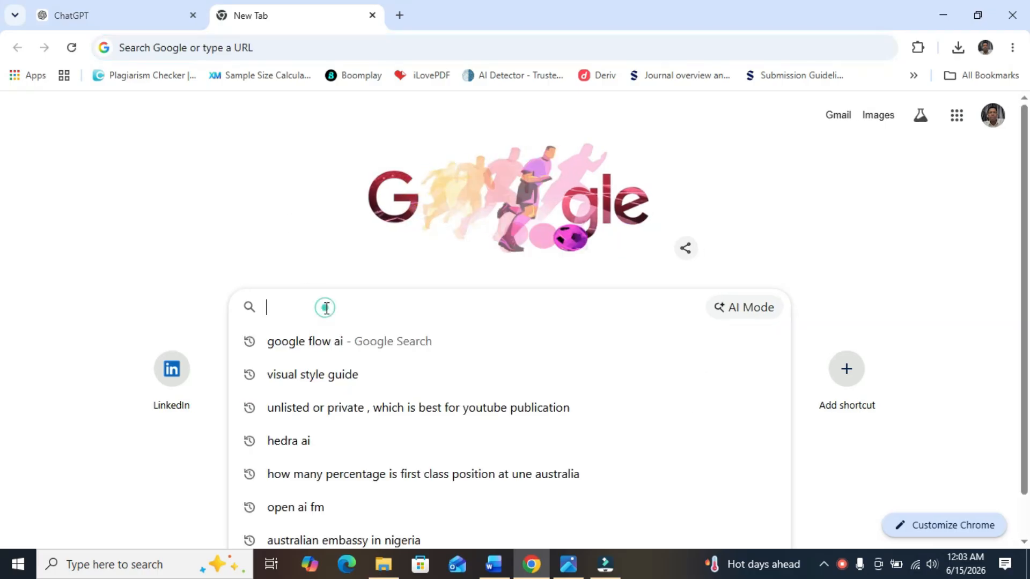
click(294, 346)
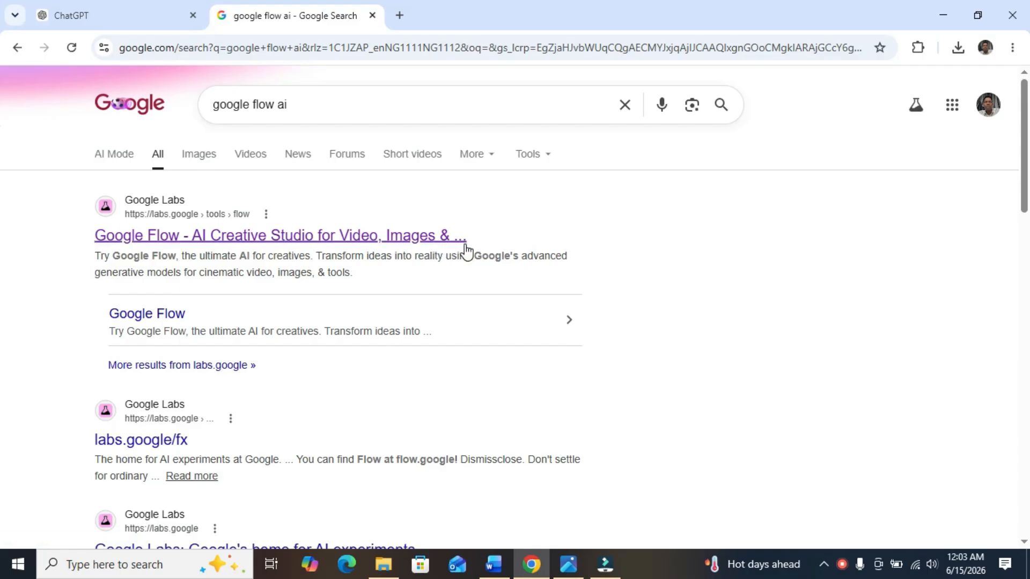
click(121, 236)
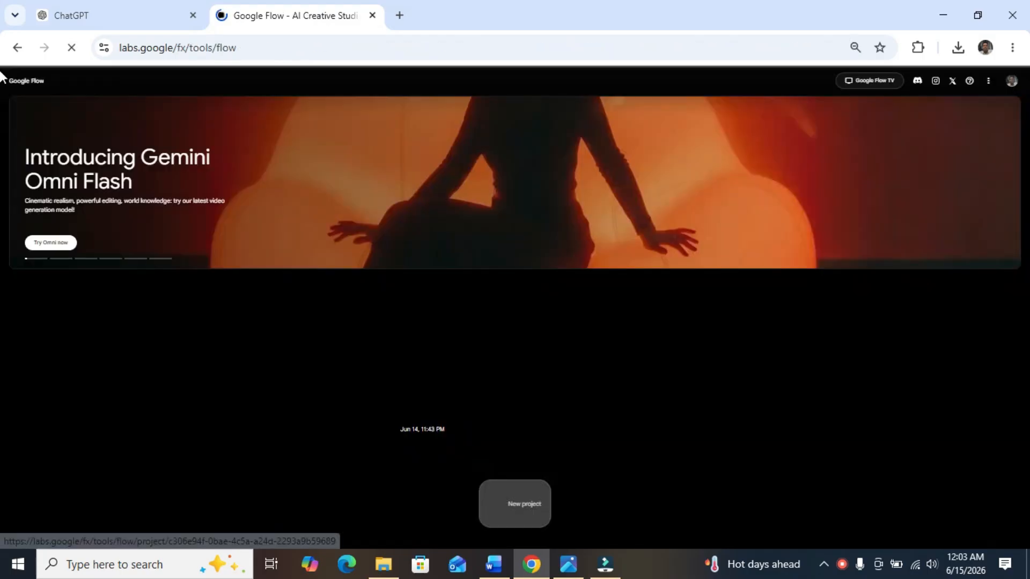
click(1012, 47)
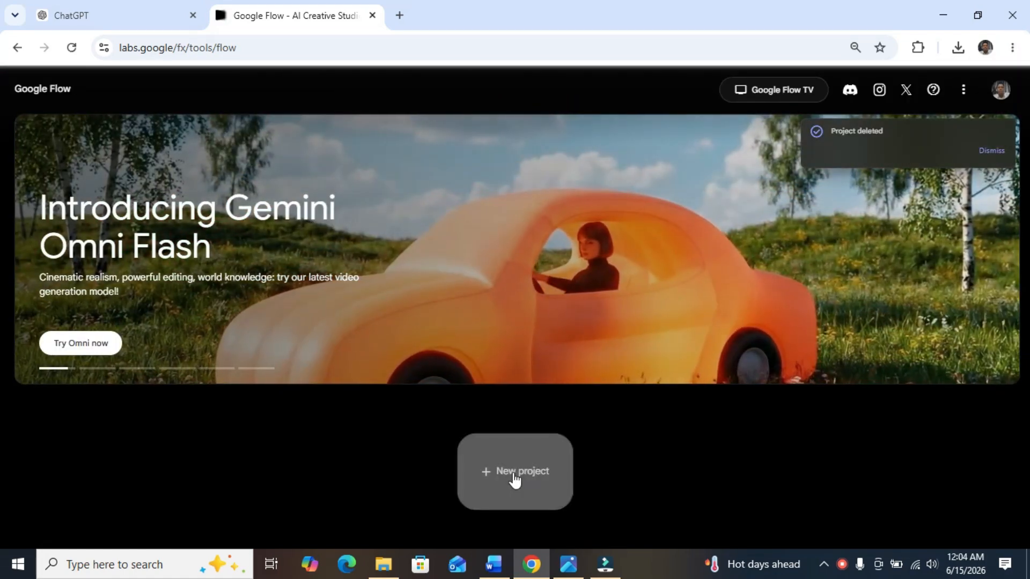
click(512, 472)
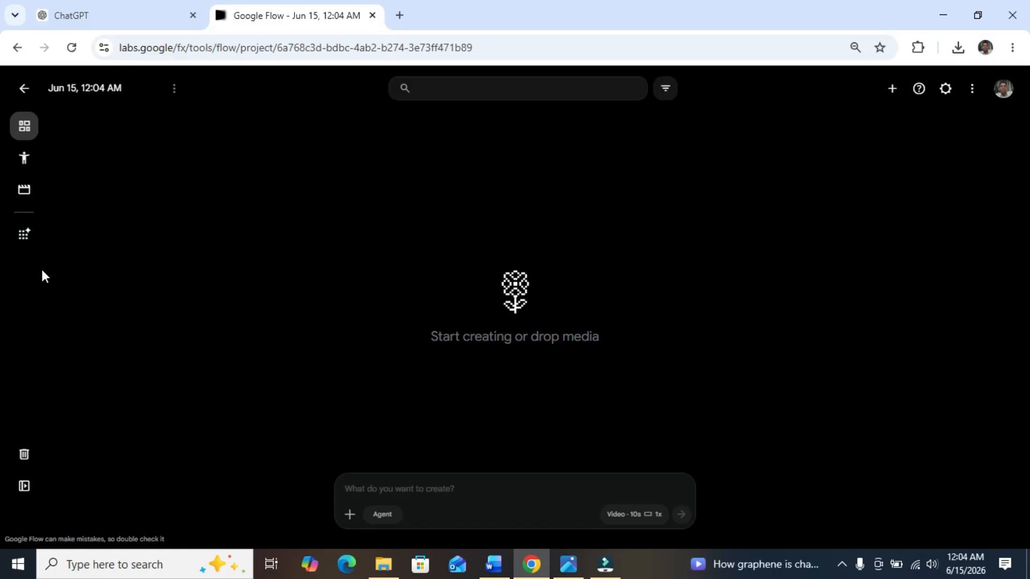
Step: Browse the project's tool gallery down to the experimental tools and open Whisk
click(25, 236)
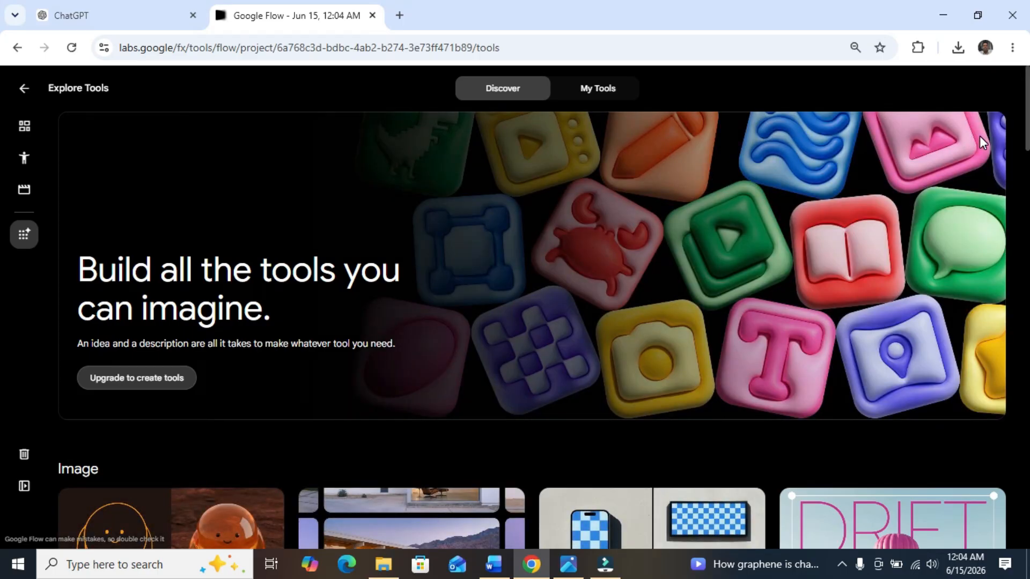
scroll(1, 108, down, 8)
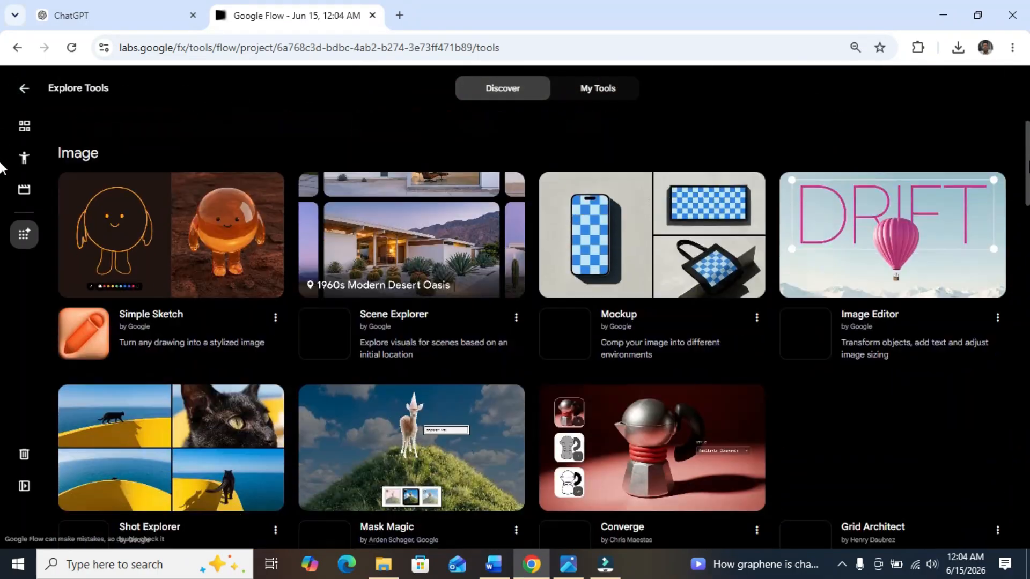
scroll(1, 180, down, 8)
scroll(2, 259, up, 15)
scroll(2, 268, down, 18)
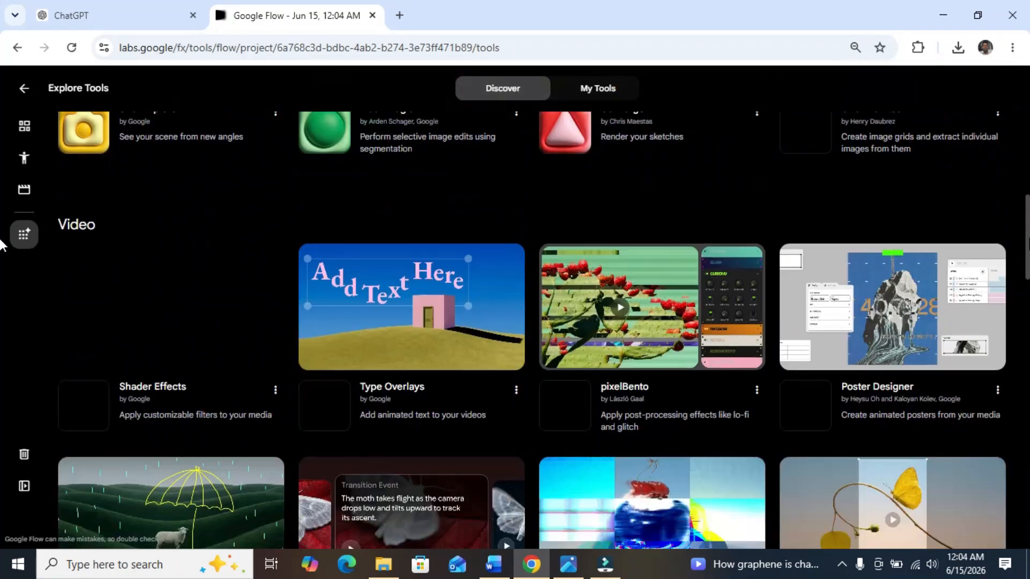
scroll(1, 285, down, 13)
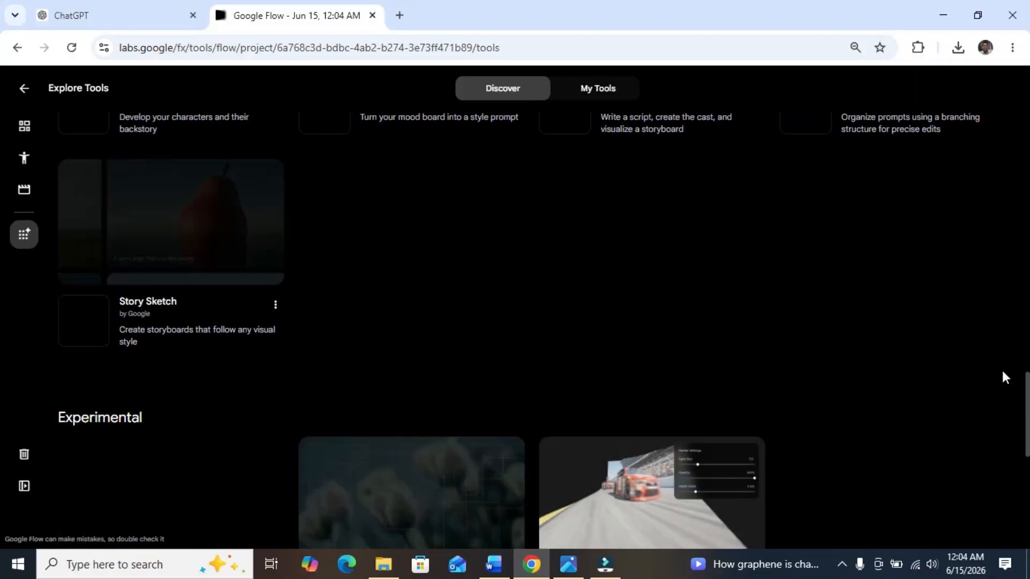
scroll(2, 386, down, 6)
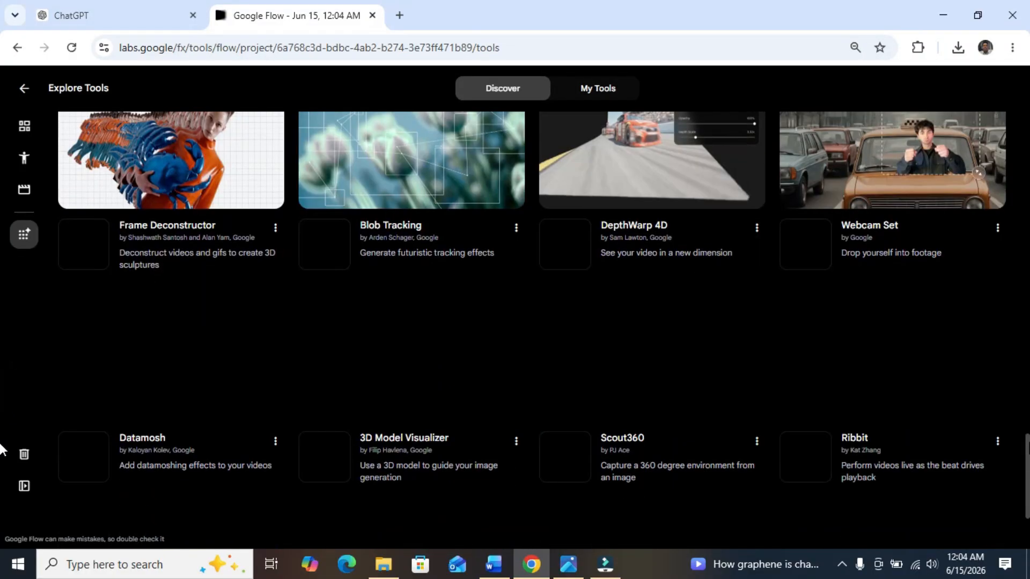
scroll(1, 450, down, 3)
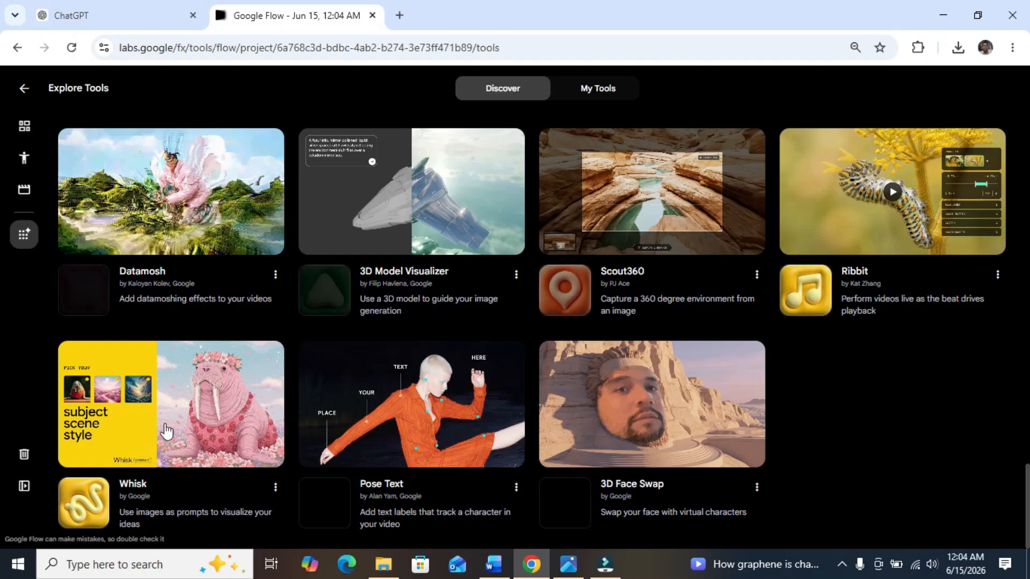
click(144, 461)
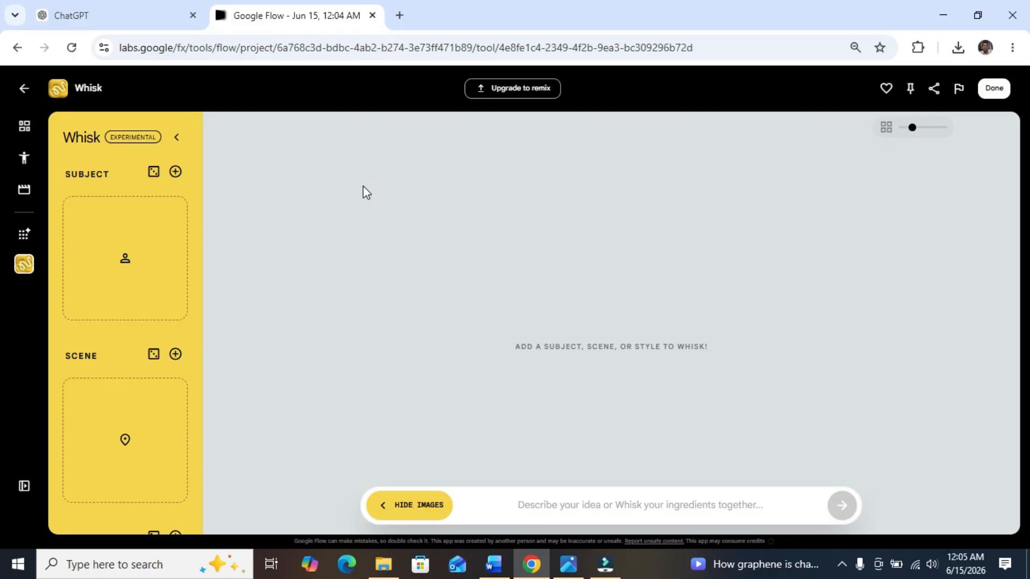
click(311, 213)
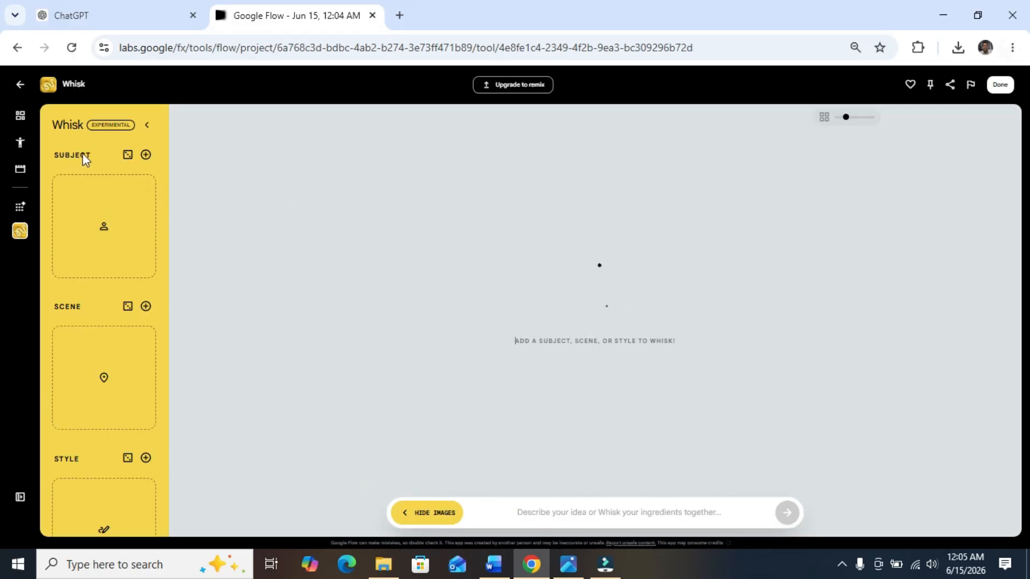
mouse_move(78, 348)
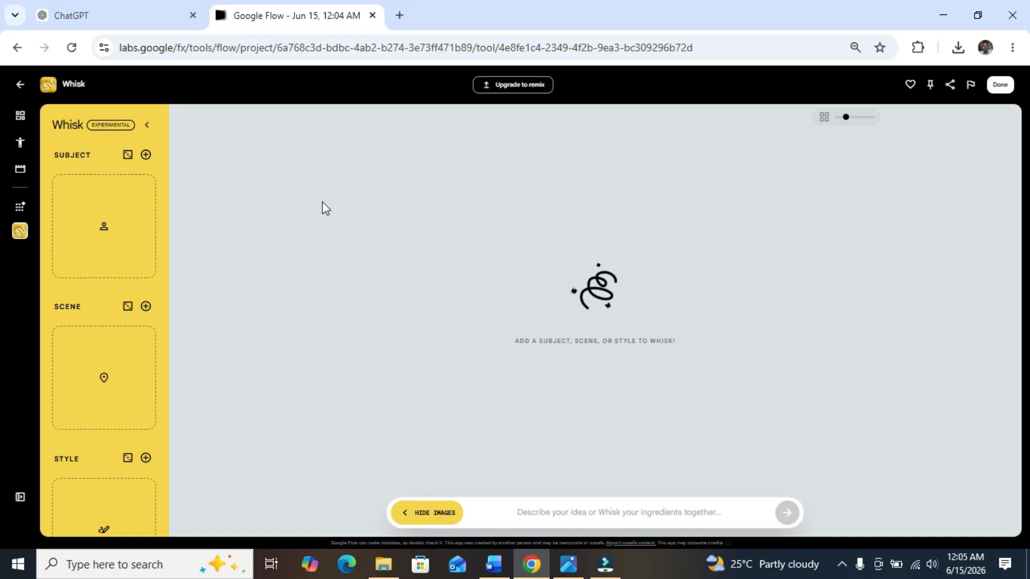
mouse_move(87, 250)
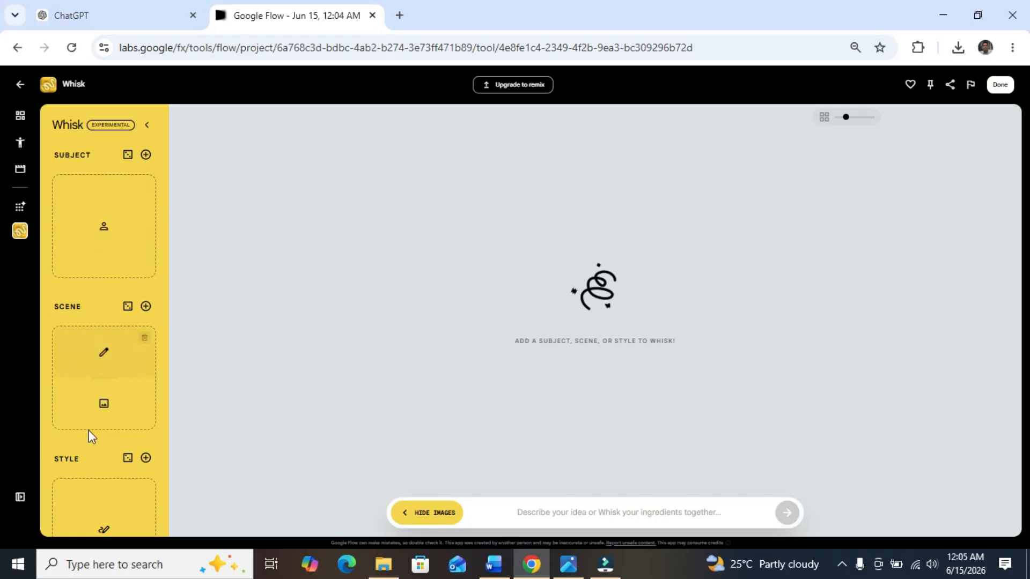
mouse_move(120, 216)
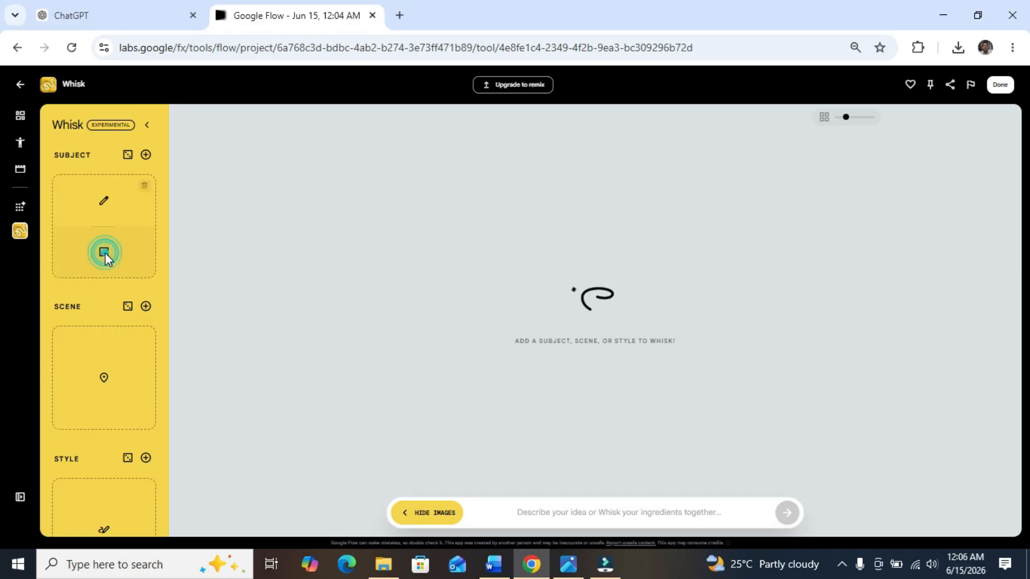
click(104, 252)
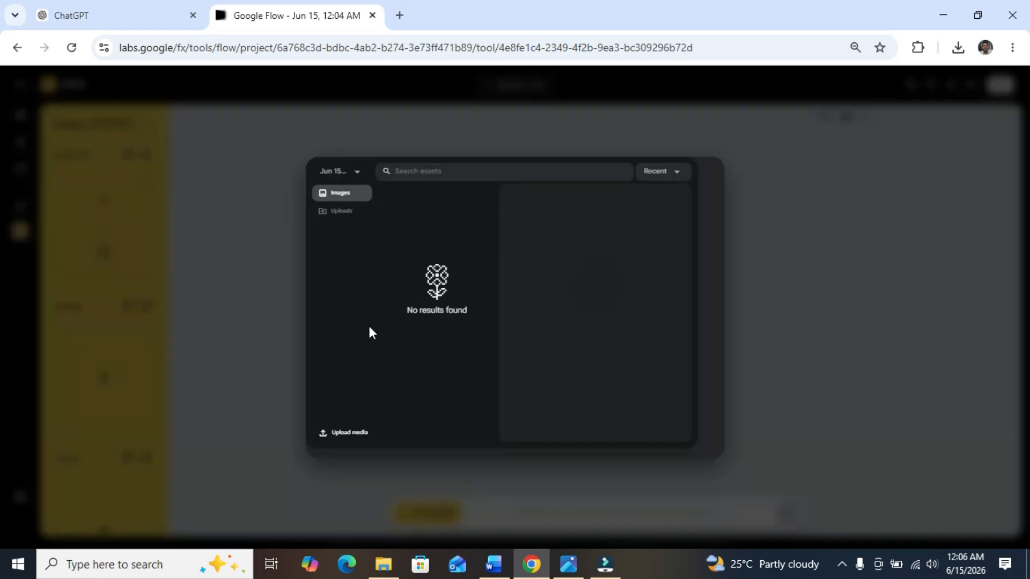
click(356, 433)
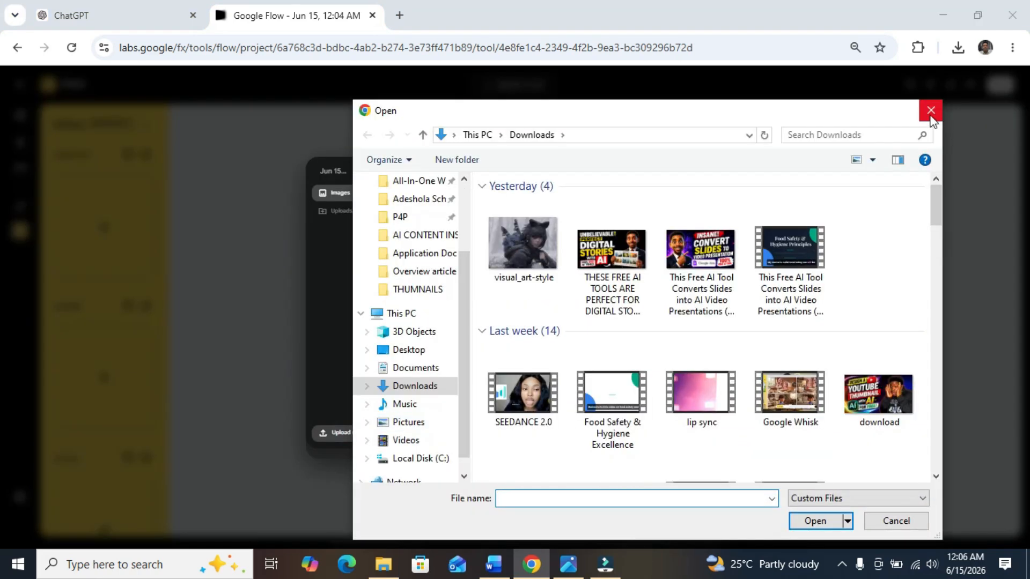
click(930, 114)
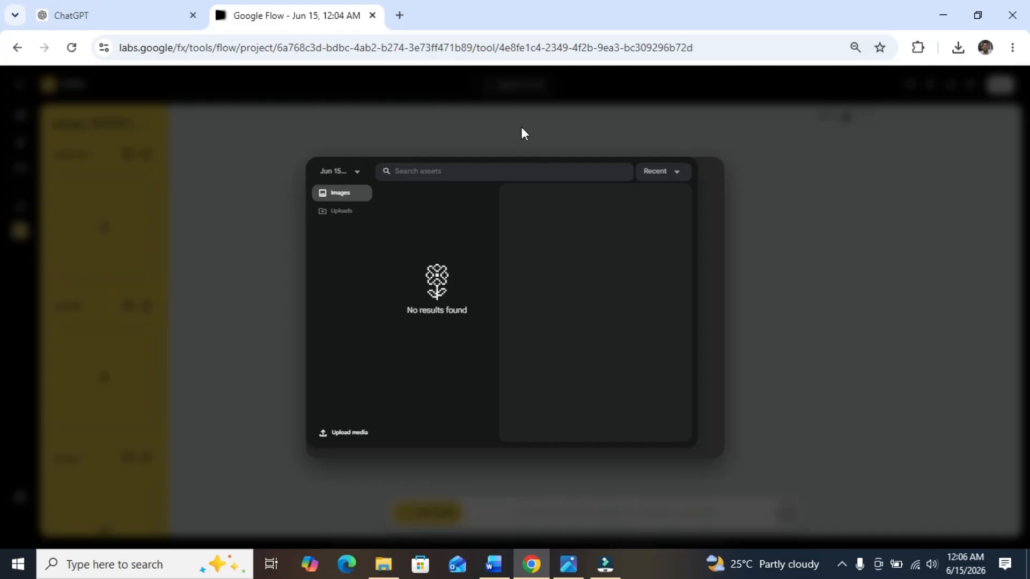
click(523, 130)
Step: Generate a Whisk subject image from the prompt "A white bear"
mouse_move(83, 219)
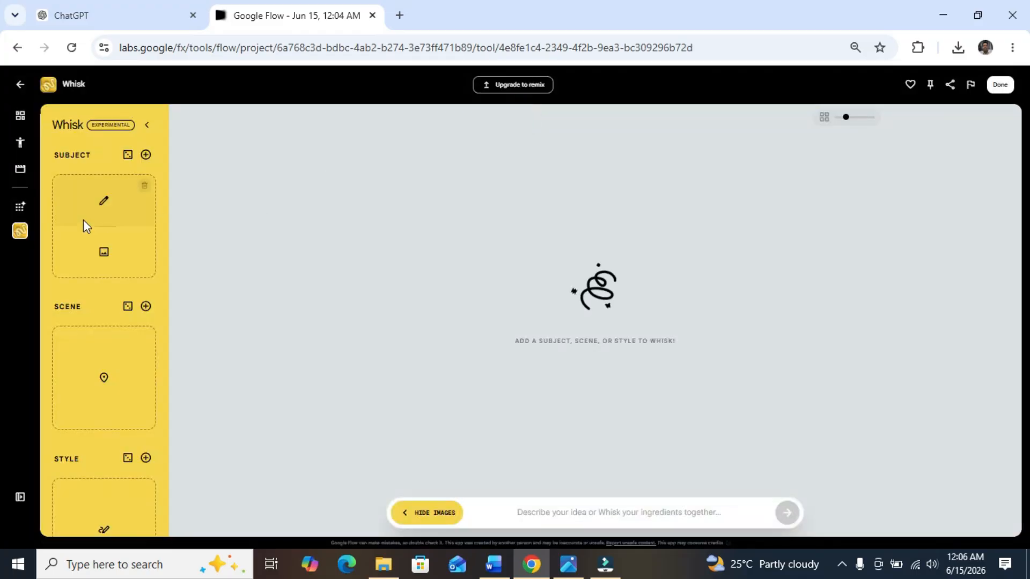
click(105, 200)
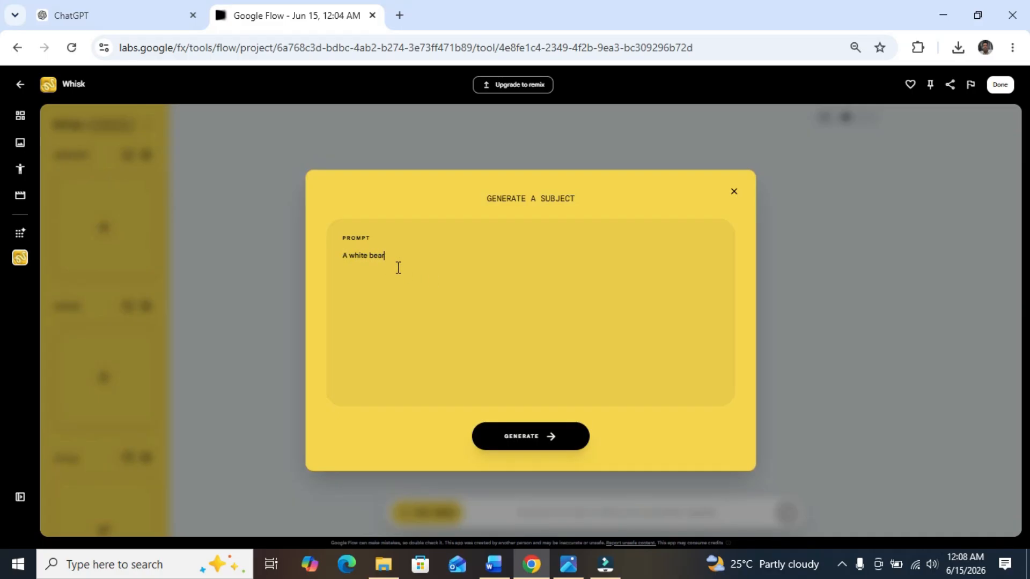
click(552, 447)
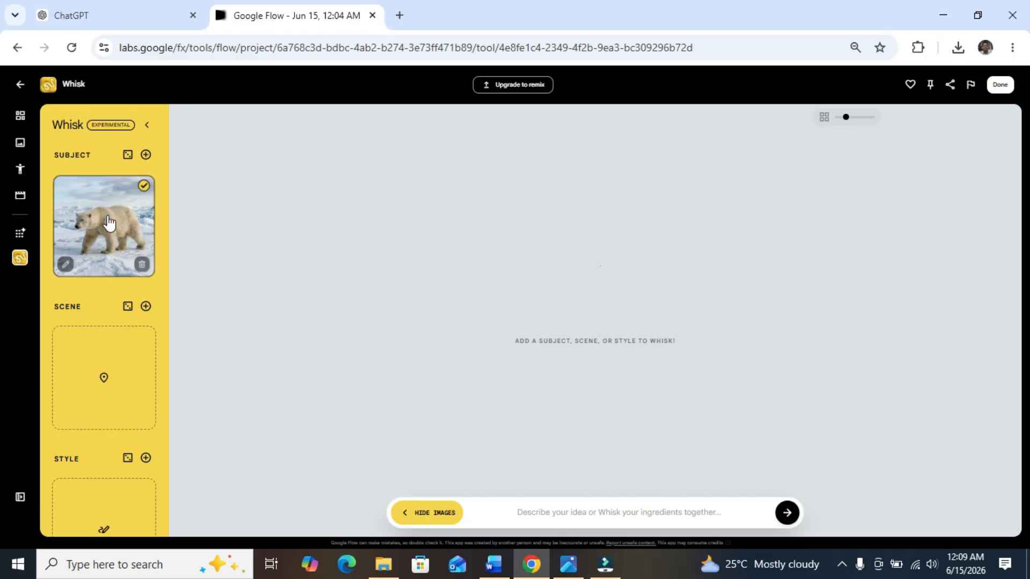
Step: Move the unwanted beer glass image in the project to the trash and view the white bear image enlarged
click(21, 122)
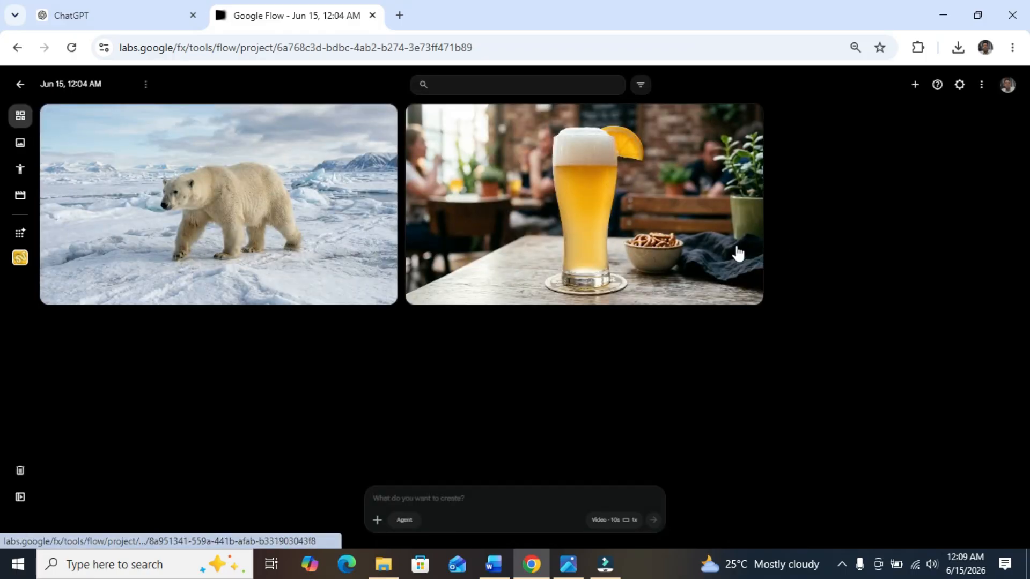
click(749, 117)
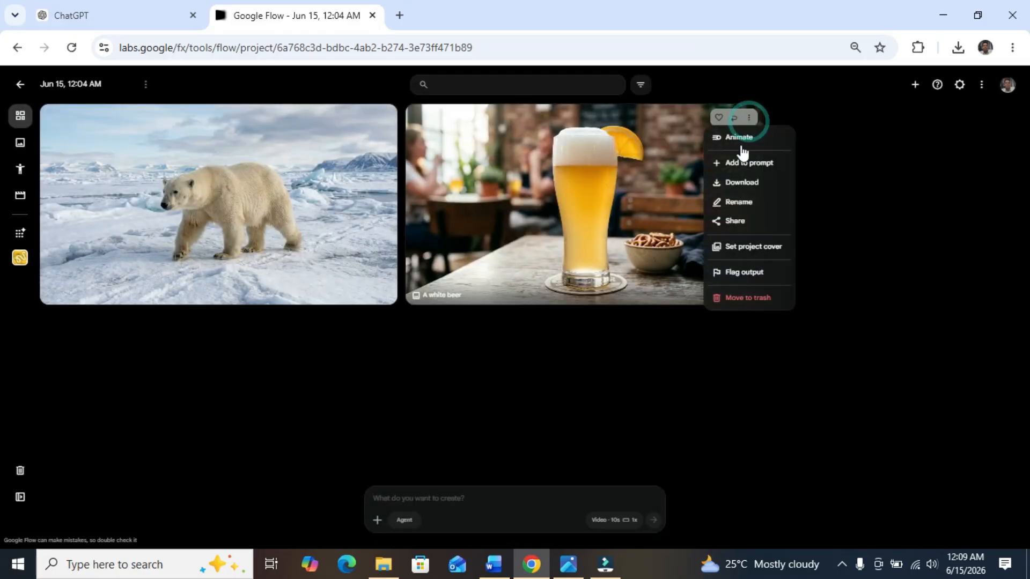
click(749, 298)
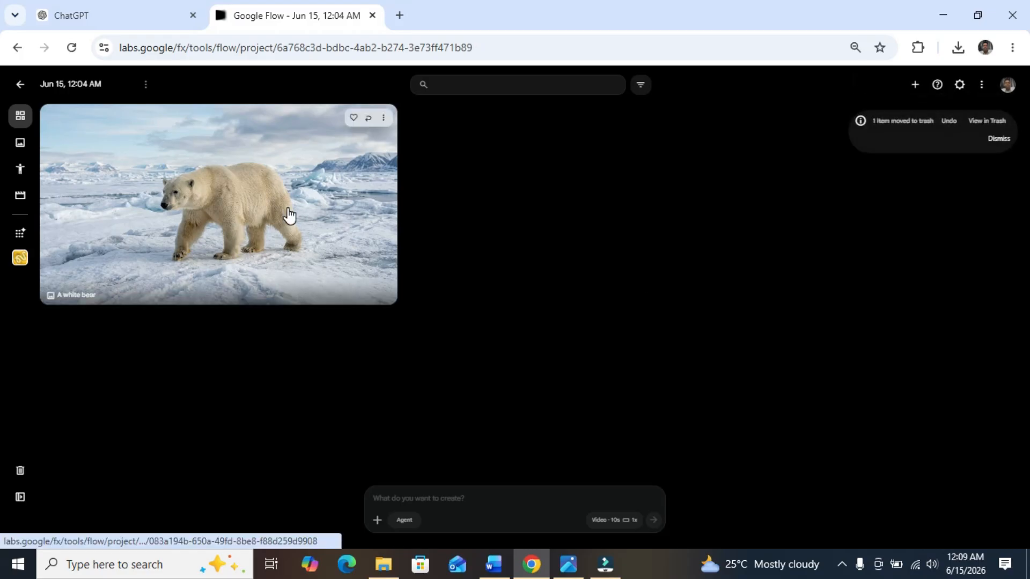
click(286, 209)
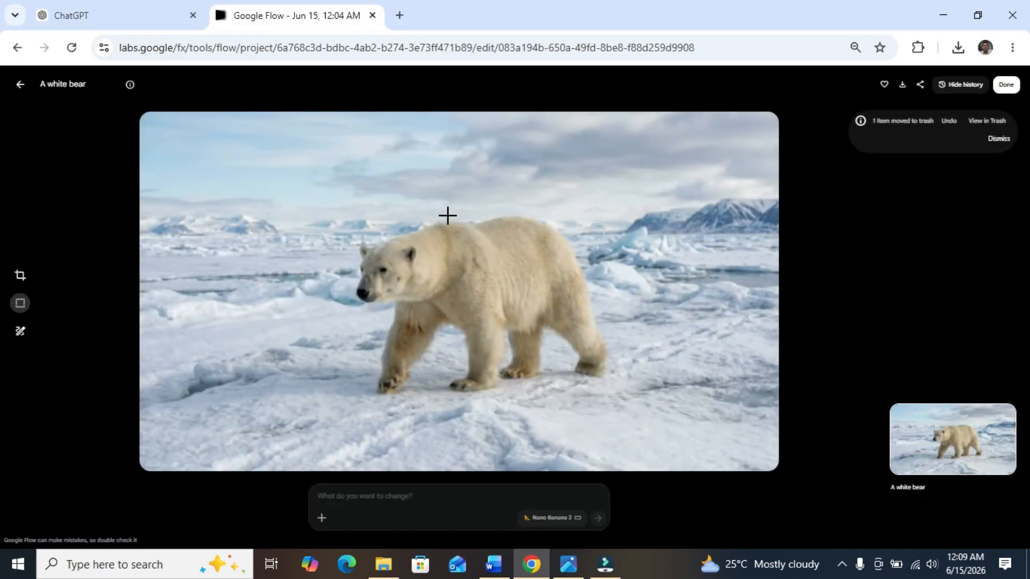
click(20, 87)
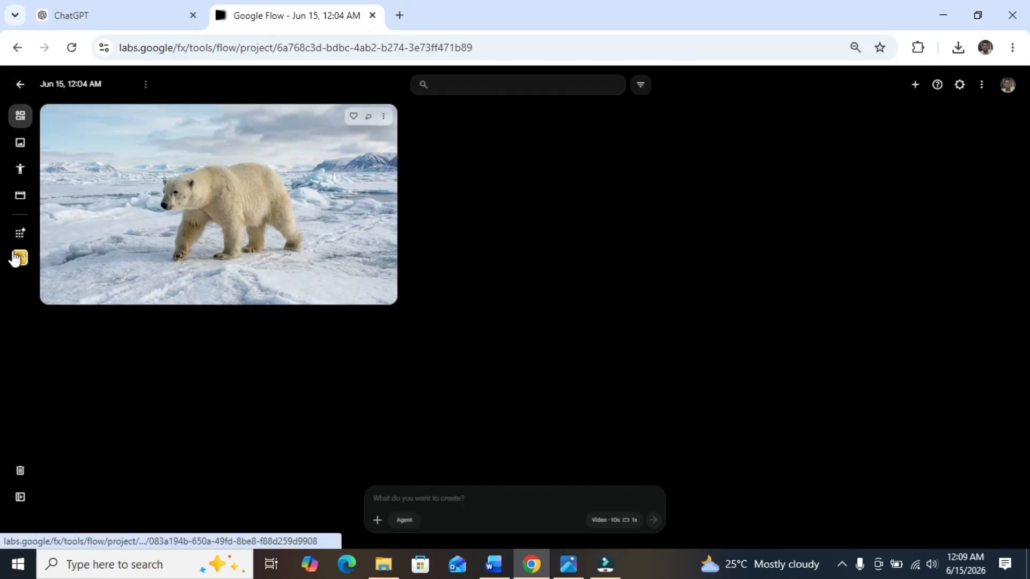
Step: Return to Whisk and generate a second subject from the prompt "A beautiful white lady with a red scarle"
click(19, 260)
mouse_move(106, 227)
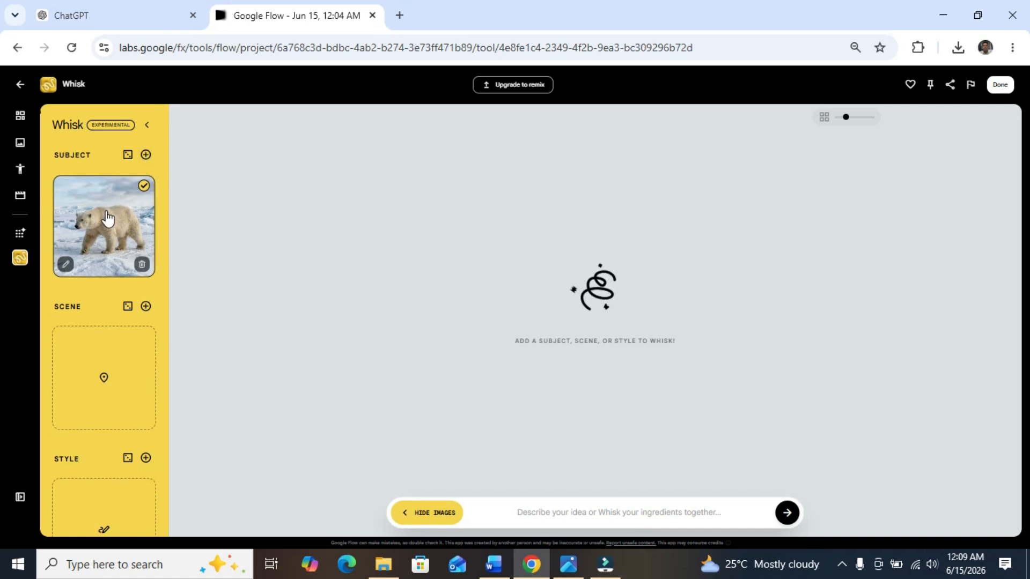
click(146, 155)
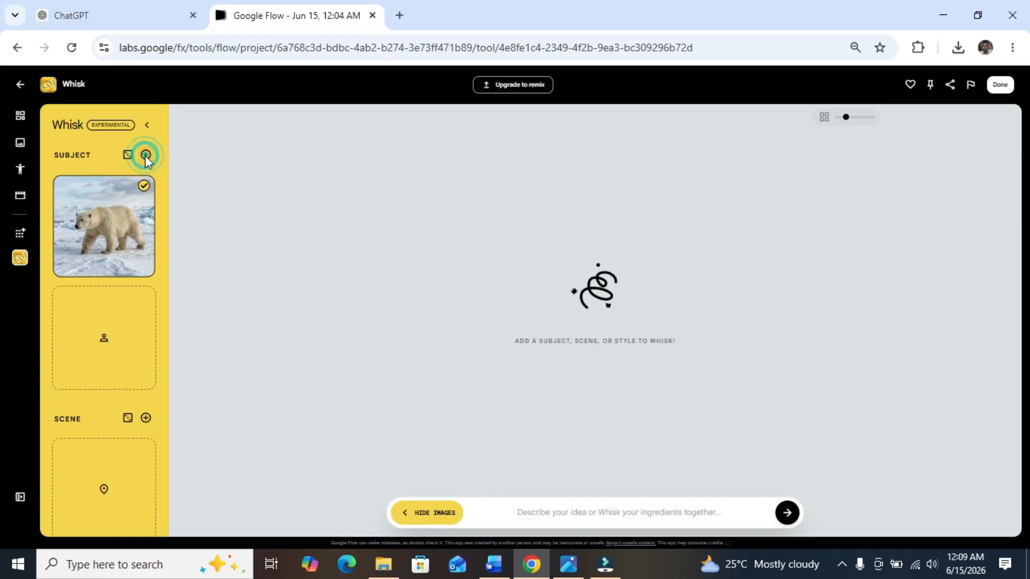
click(105, 314)
text(A beautiful white lady with)
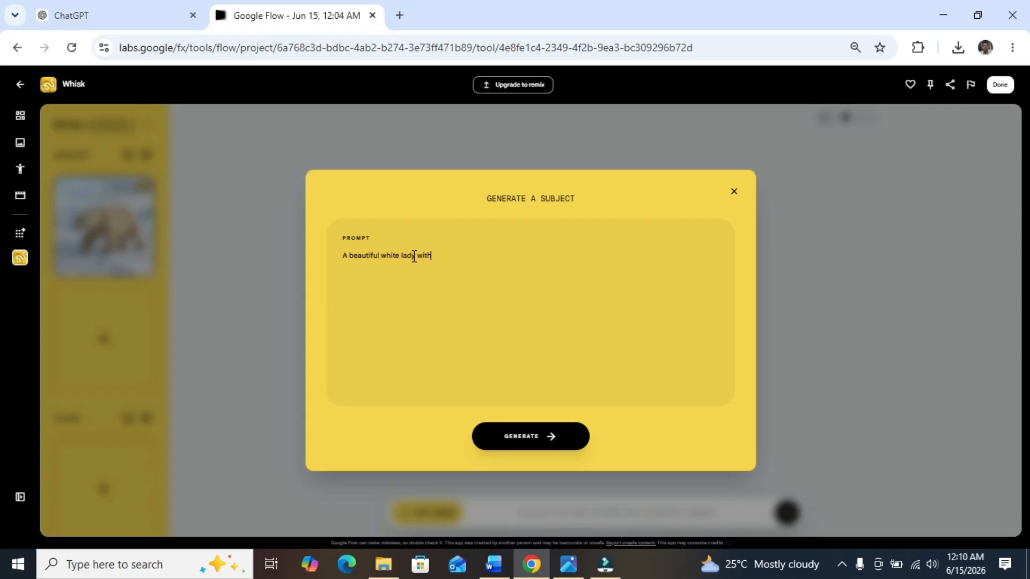
text( a red scarlet)
click(555, 437)
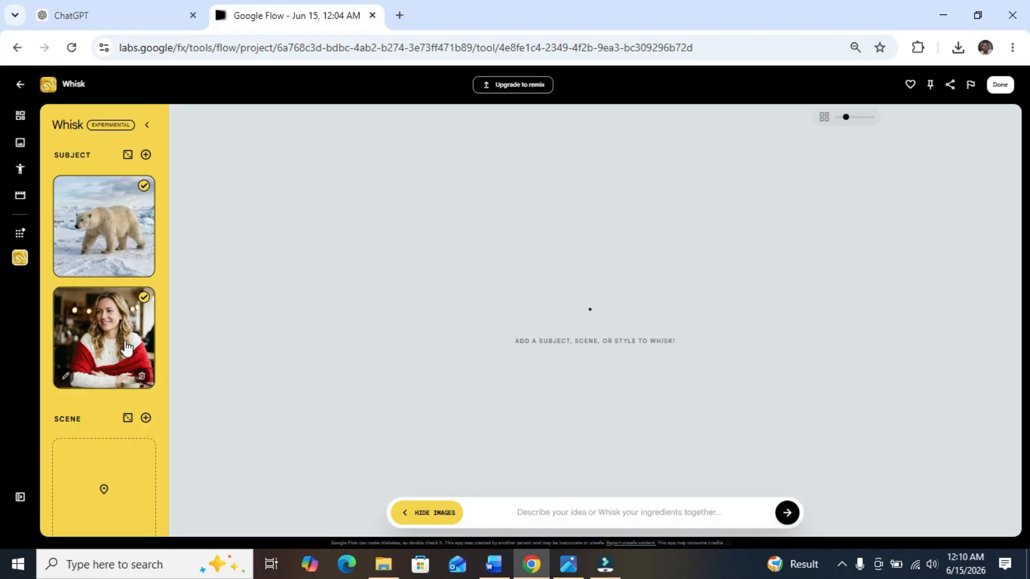
Step: Check the generated lady and white bear images in the project's media, and return to Whisk
click(21, 118)
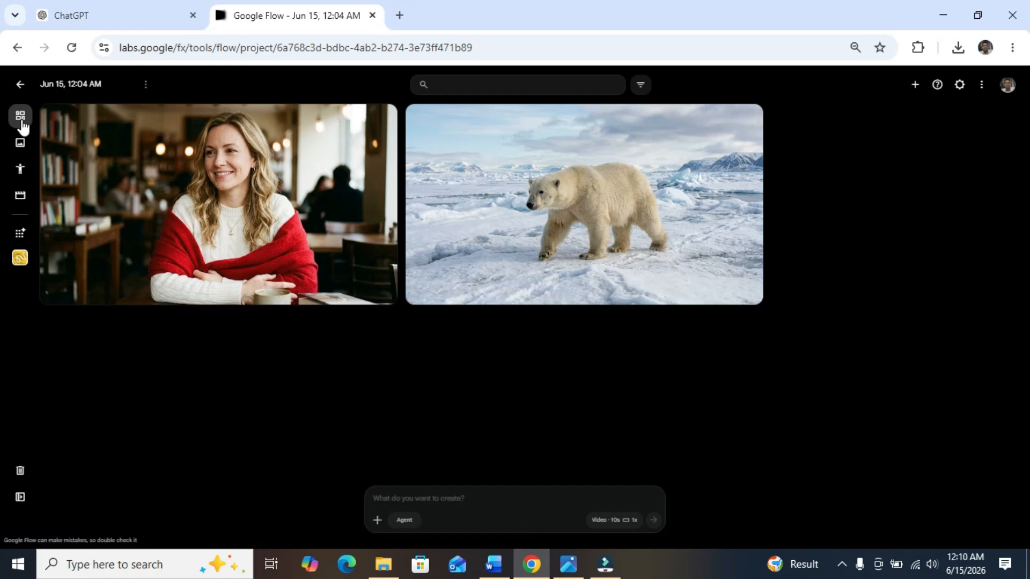
click(23, 260)
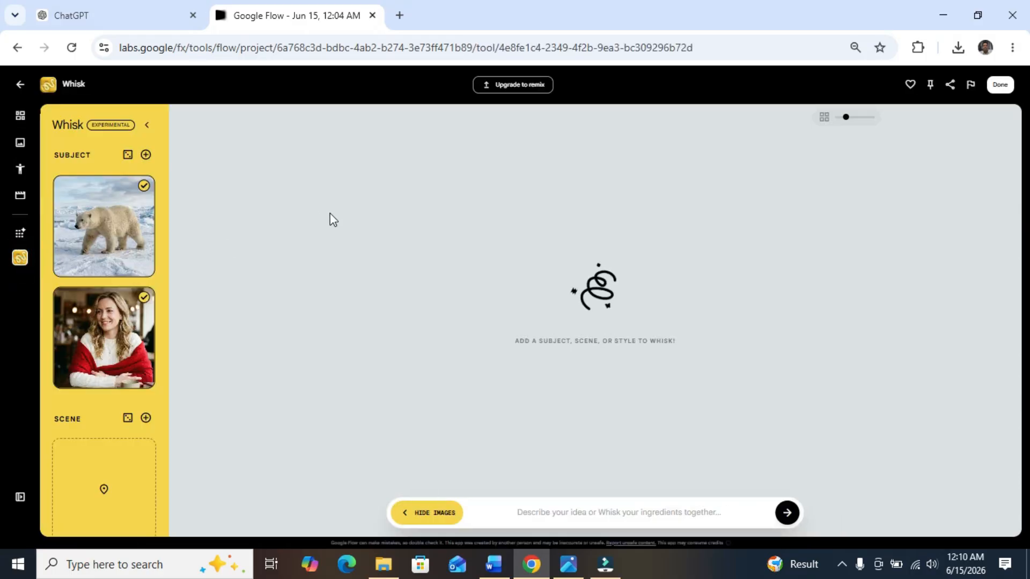
Step: Try deselecting and reselecting the white bear and lady subject images
click(144, 187)
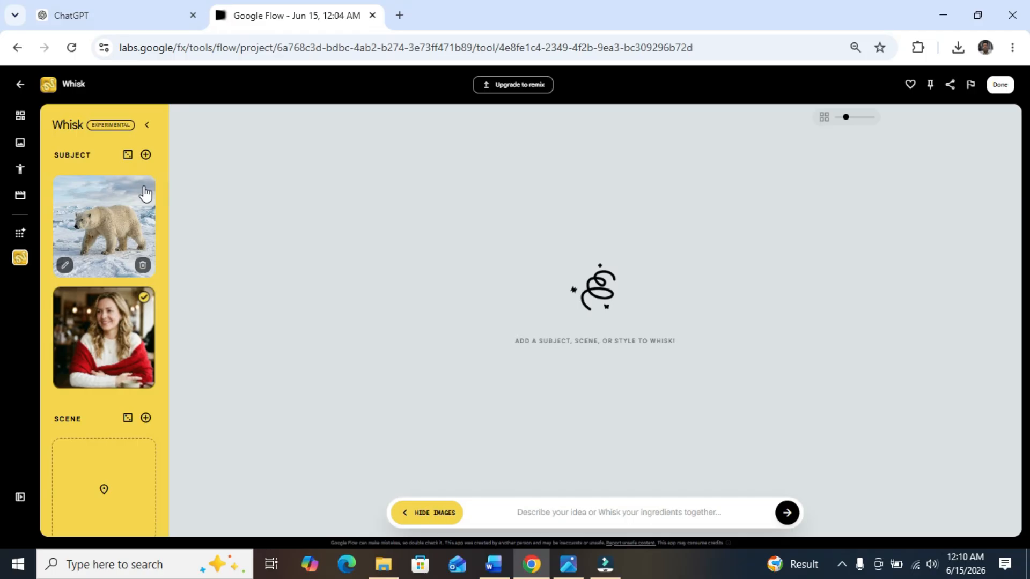
click(144, 298)
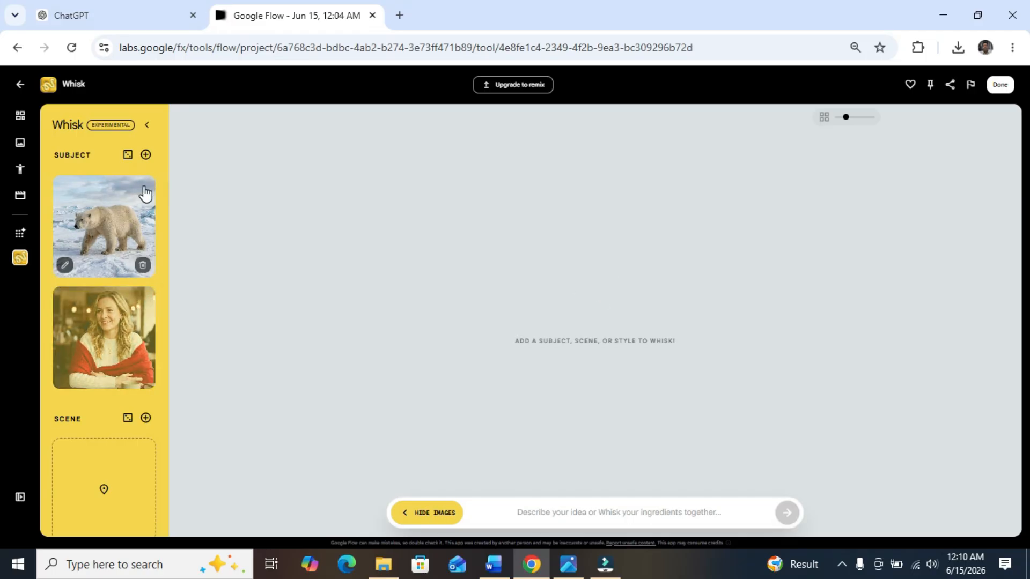
click(144, 190)
click(144, 302)
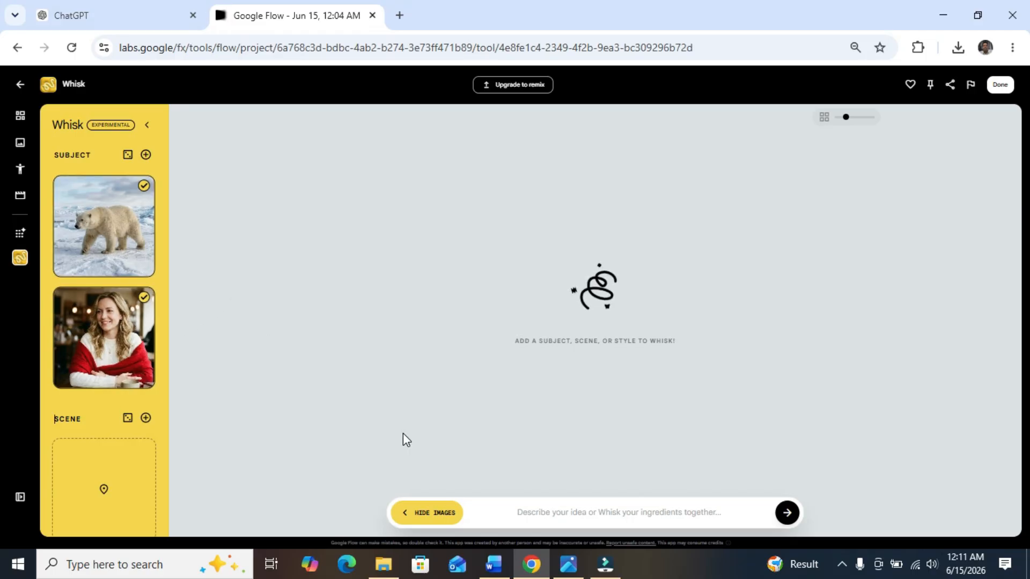
click(144, 299)
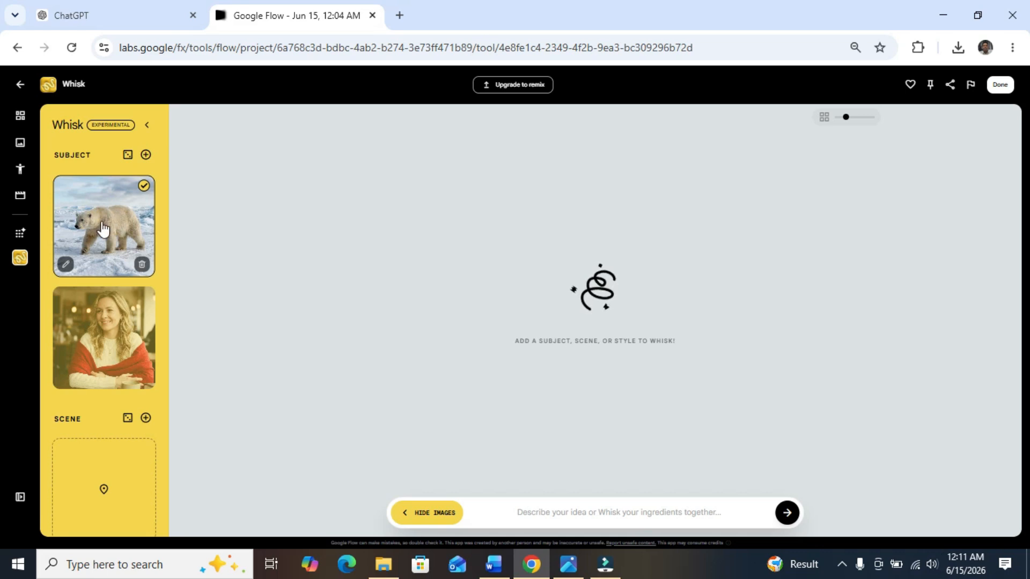
click(143, 299)
Step: Combine the bear and lady subjects into images with the prompt "The lady riding on the bear with excitement. cinematic style"
click(486, 515)
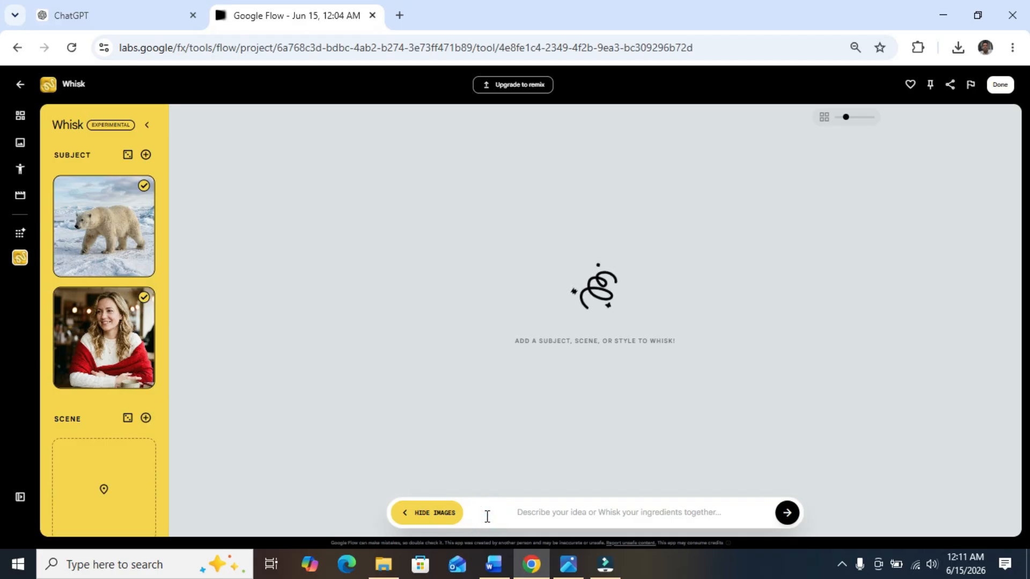
text(T)
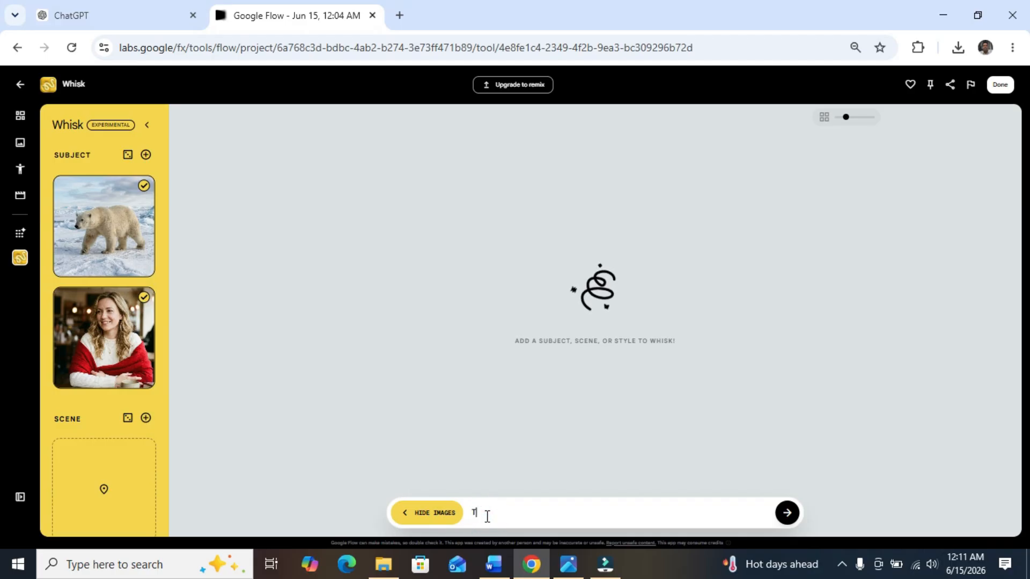
text(he lady)
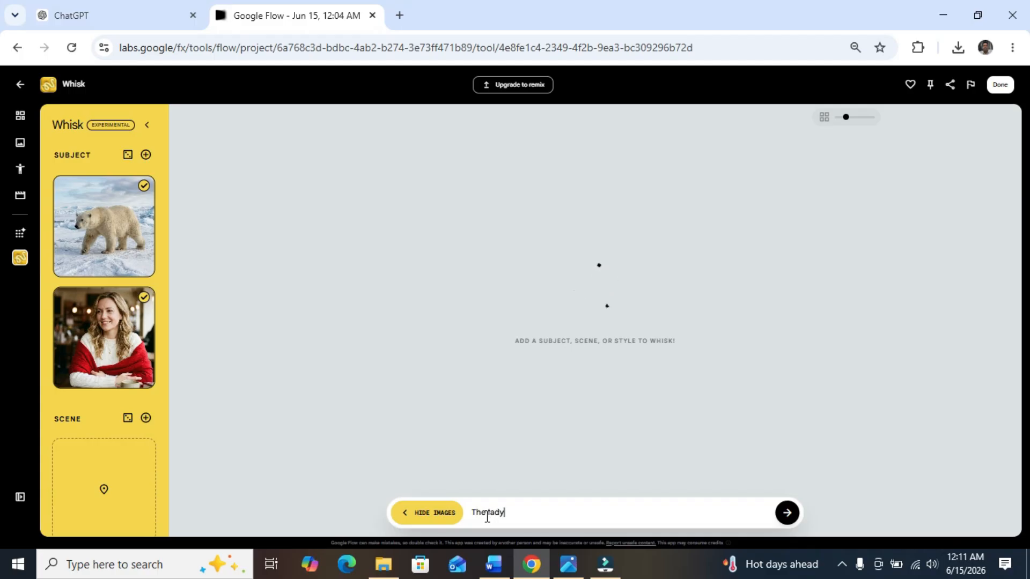
text( riding on the bear)
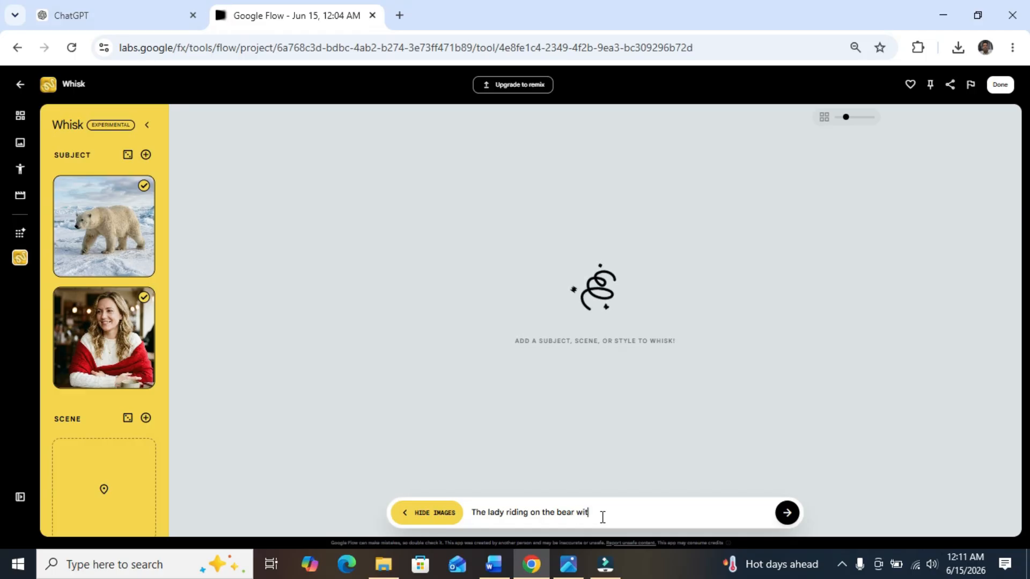
text(with excitemen)
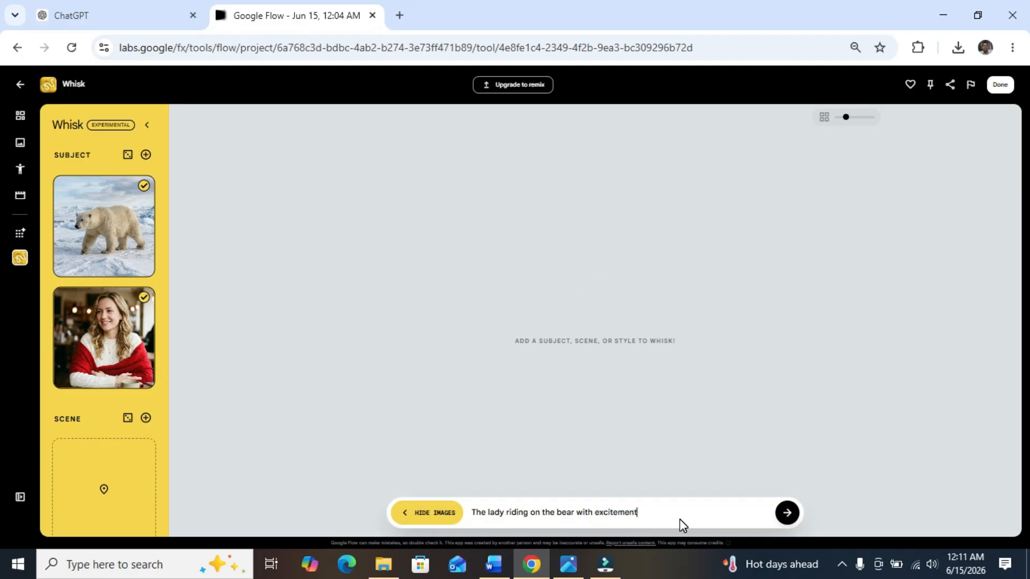
text(t)
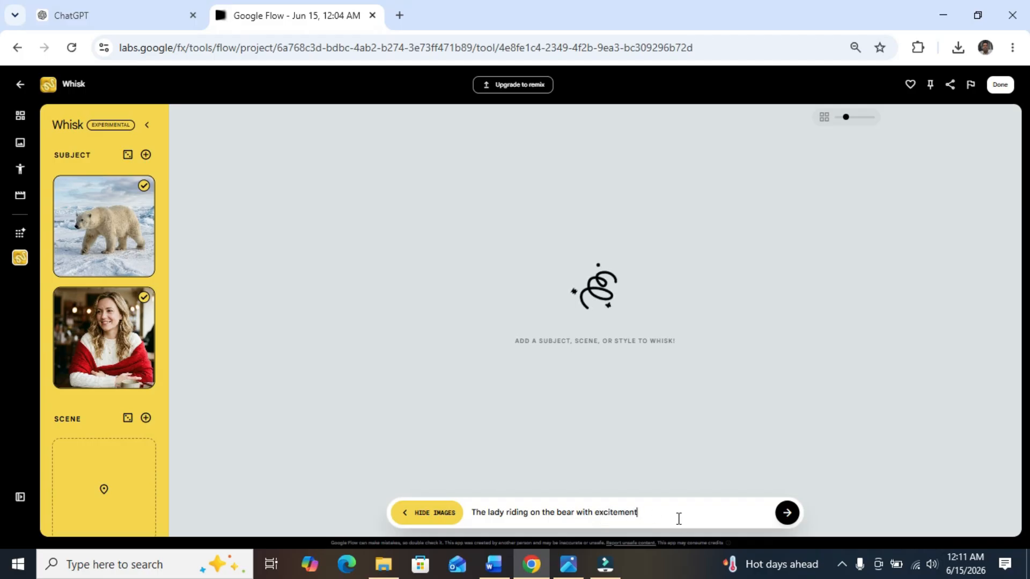
text(. cinemat)
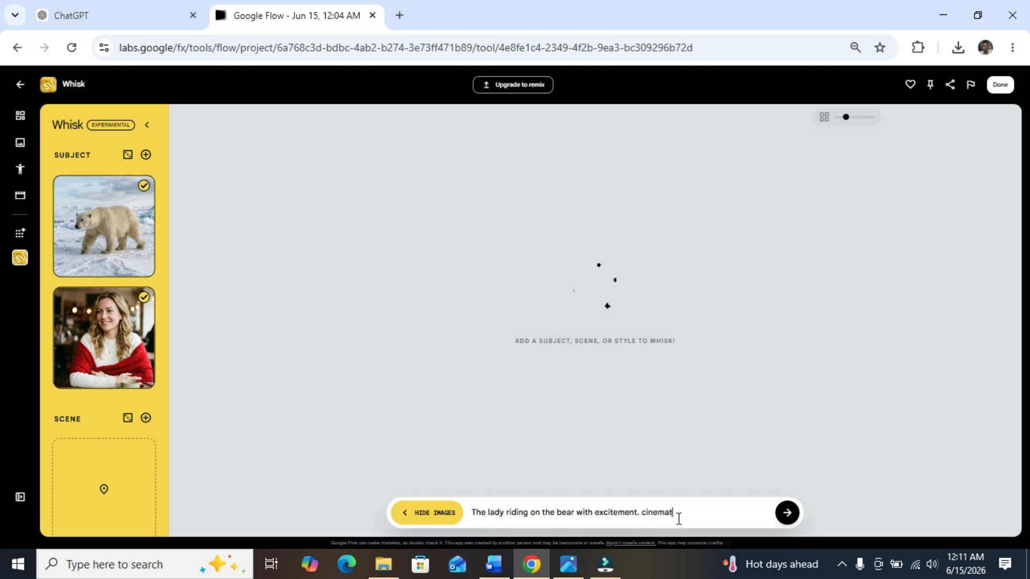
text(ic style)
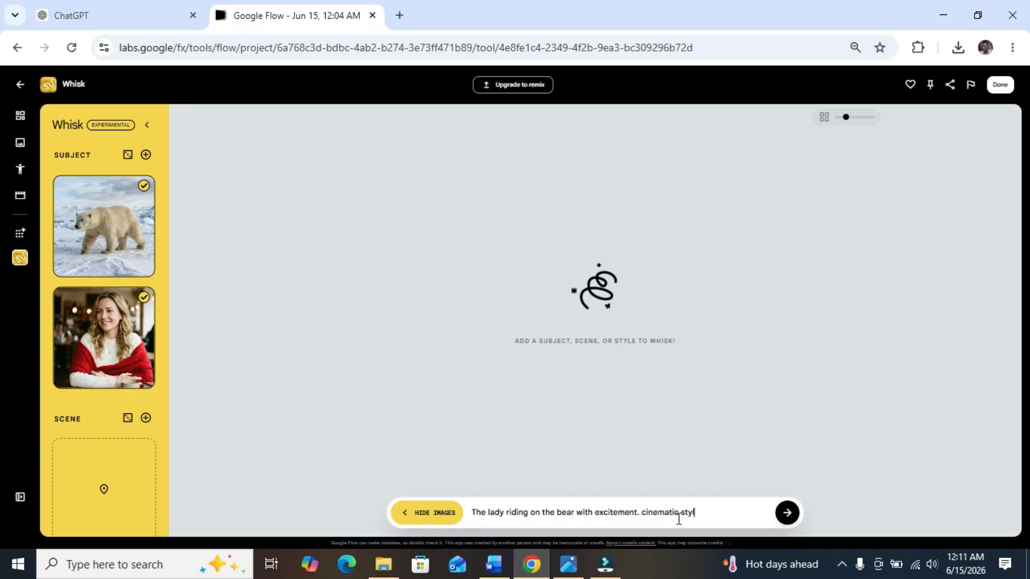
click(787, 514)
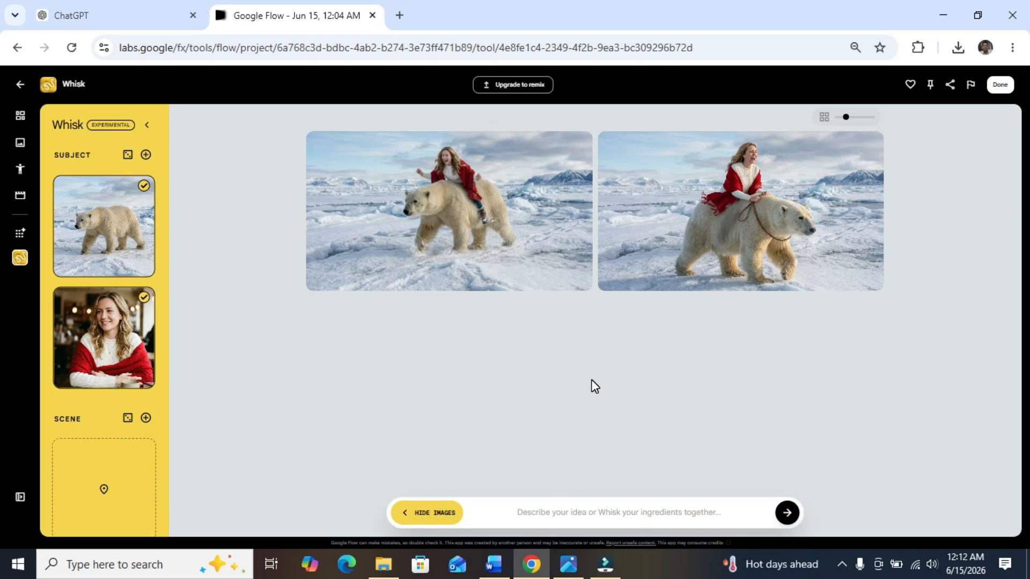
Step: Open the generated image of the lady riding the bear with outstretched arms from the project's media
click(19, 118)
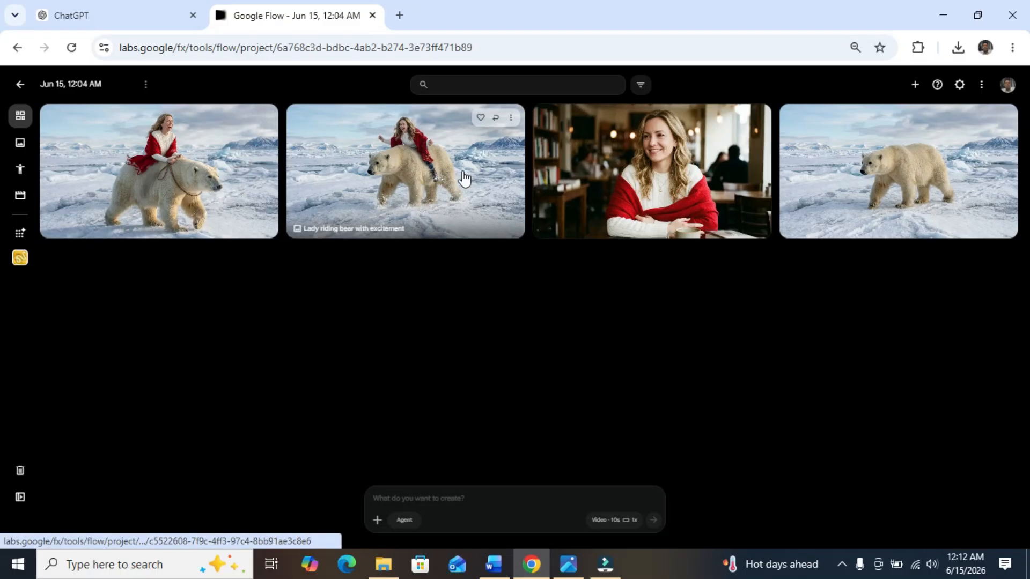
click(395, 183)
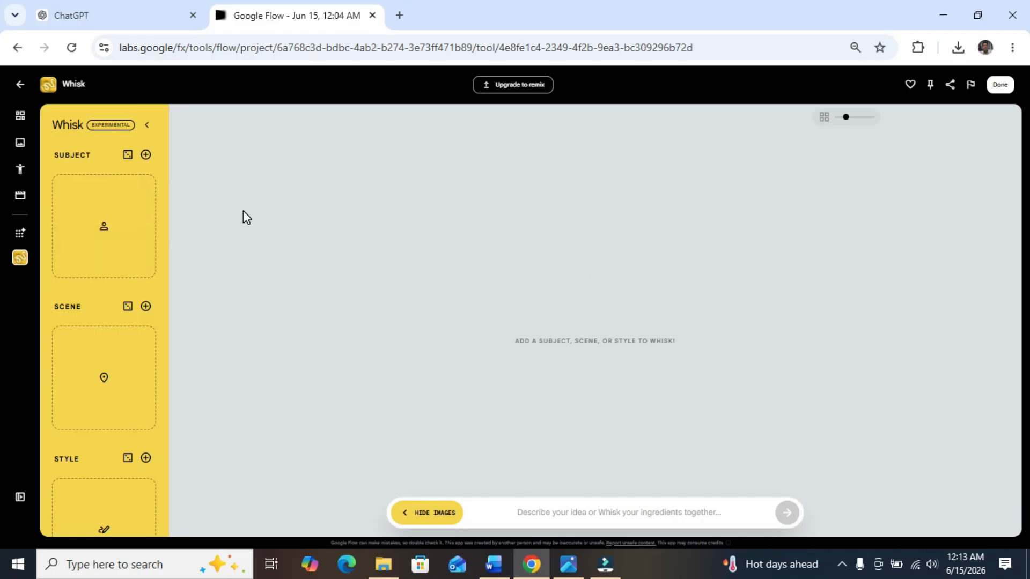
Step: Generate a Whisk scene image from the prompt "A forest."
mouse_move(136, 338)
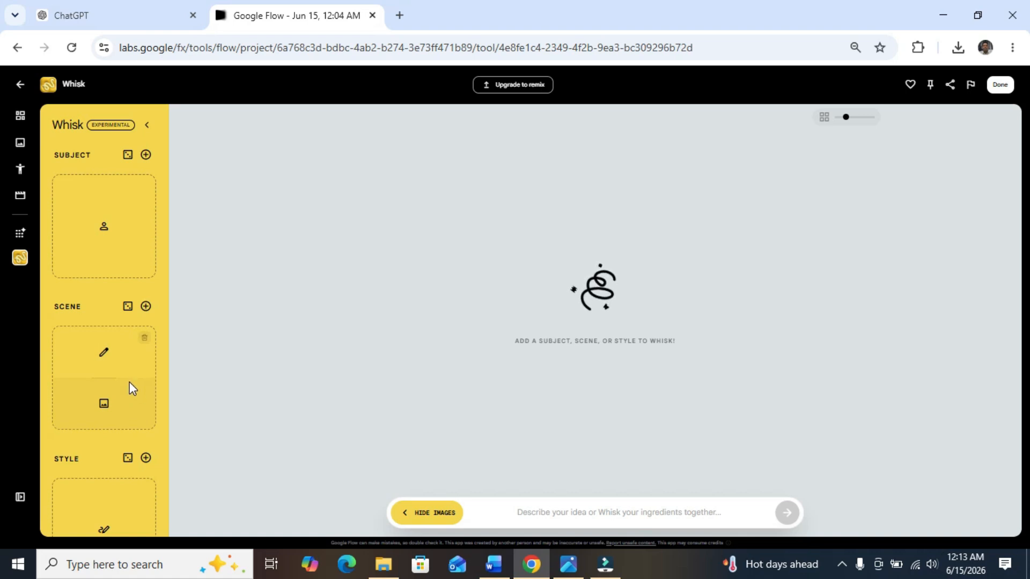
click(119, 358)
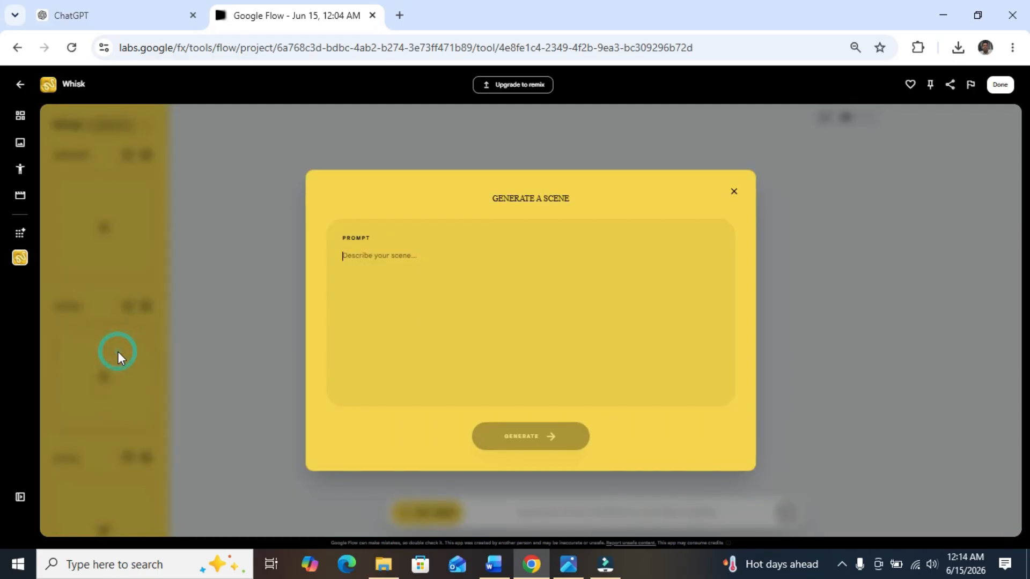
click(396, 258)
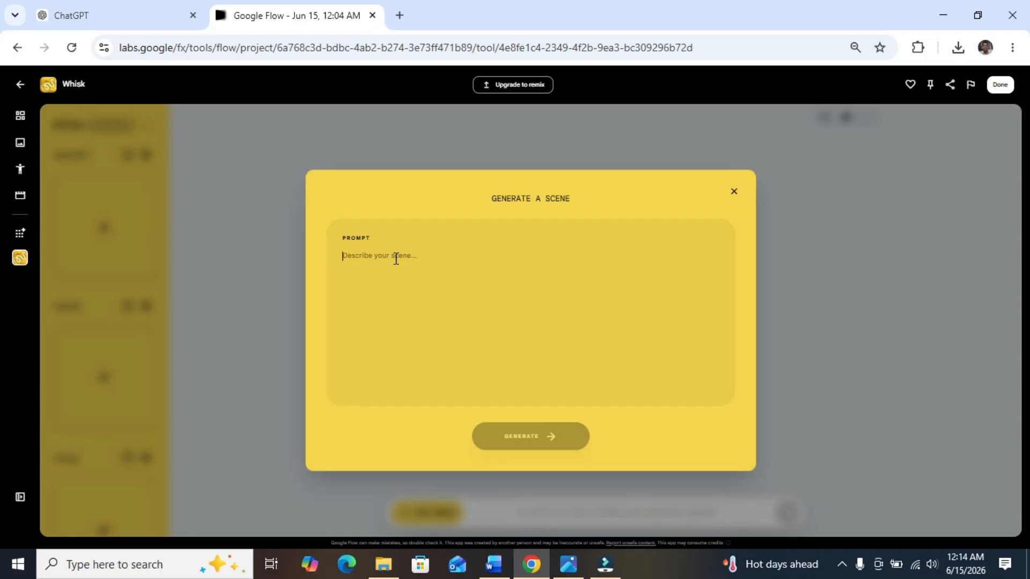
text(A forest)
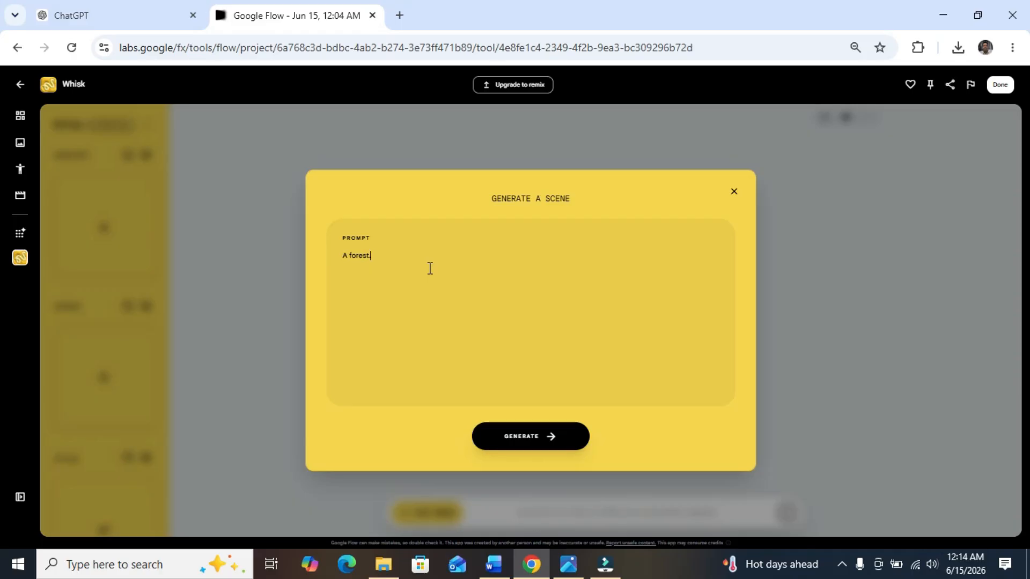
click(520, 436)
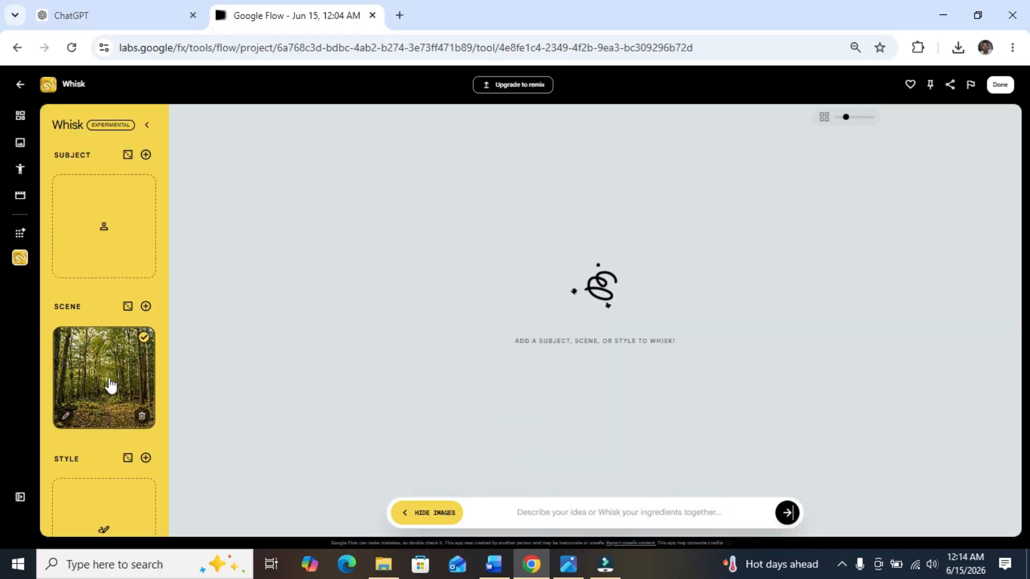
Step: View the forest image enlarged in the project and move the image of the lady riding the bear with a rope to the trash
click(21, 116)
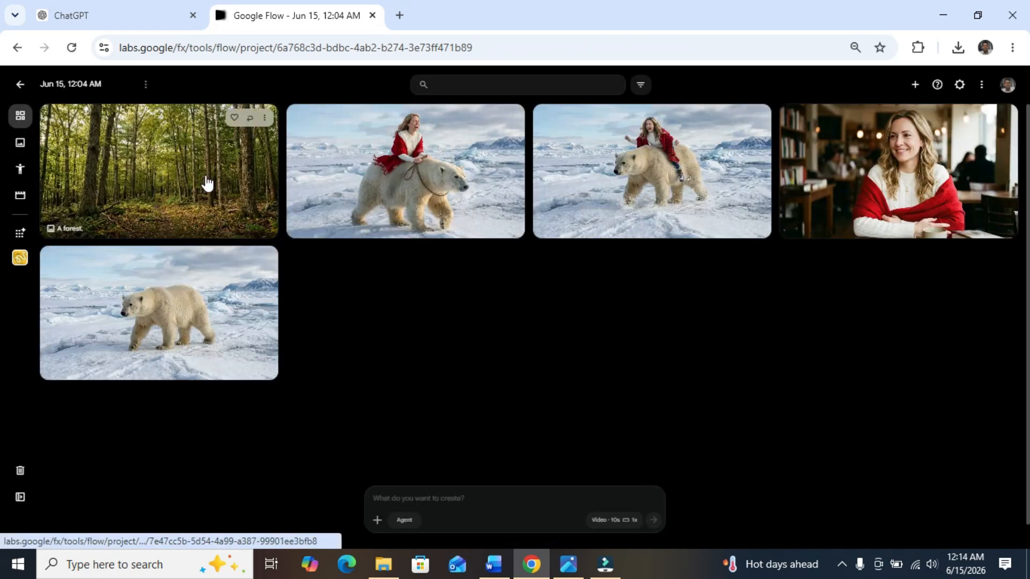
click(205, 177)
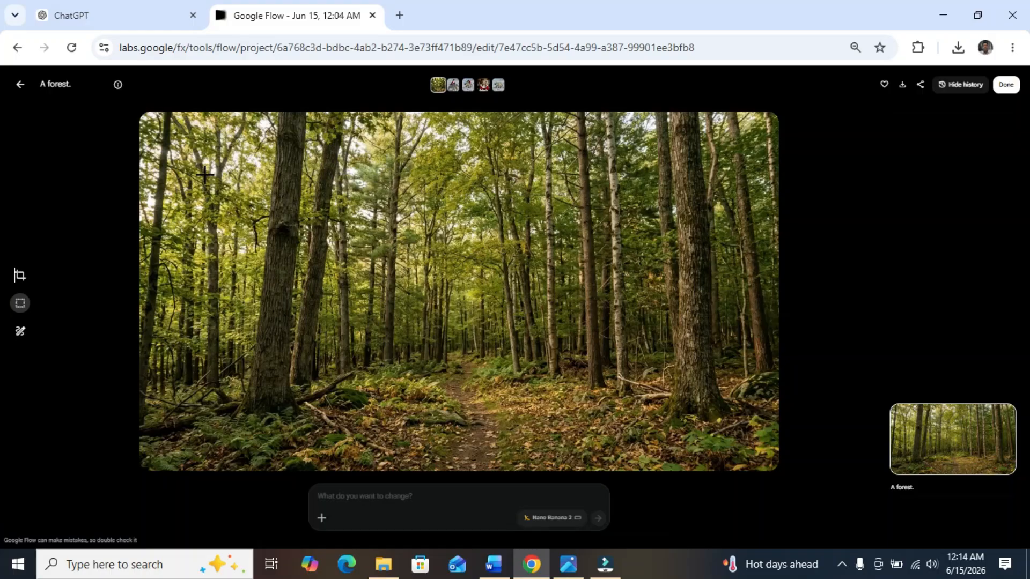
click(20, 88)
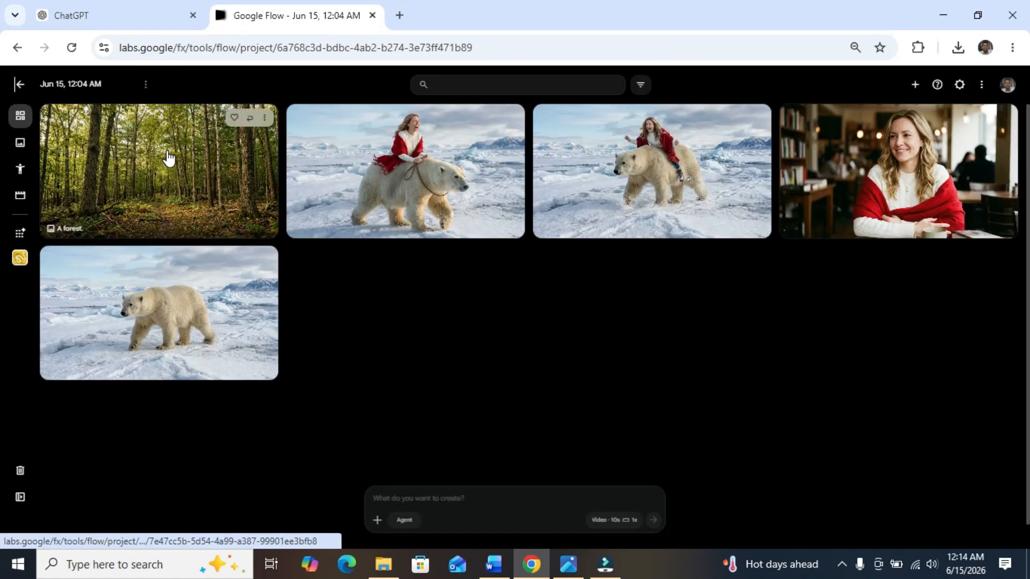
click(512, 119)
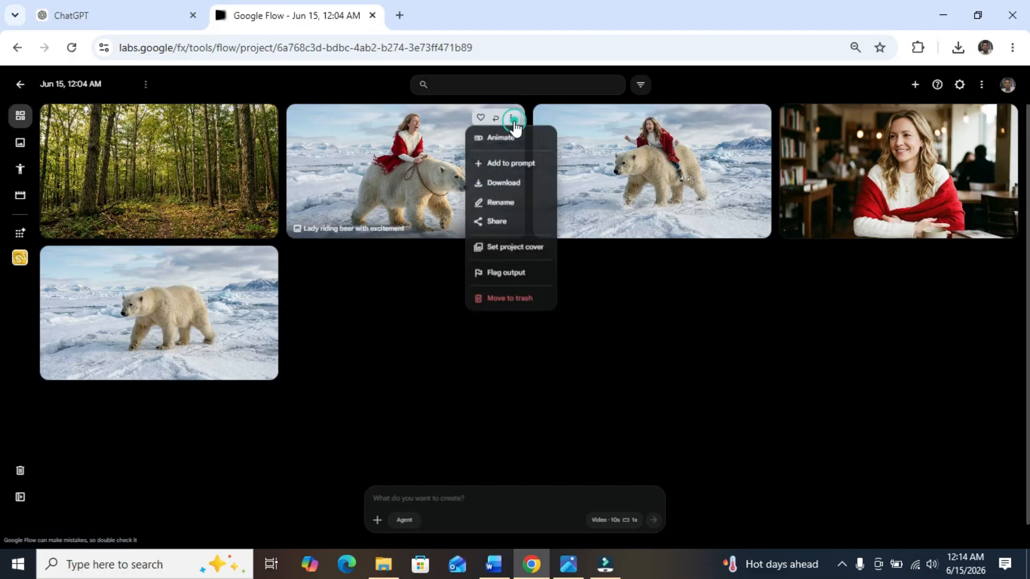
click(527, 304)
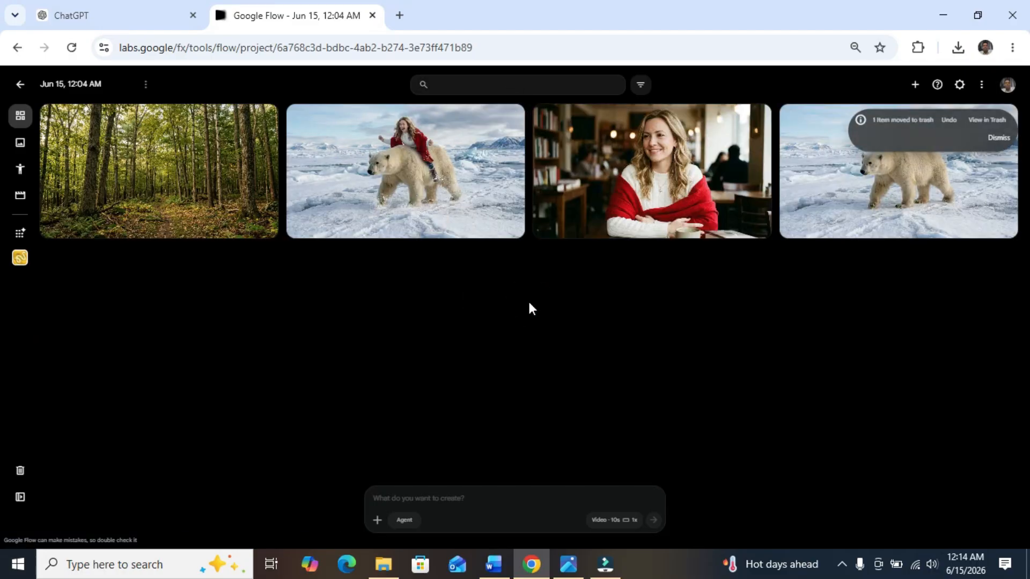
Step: Return to Whisk and add the existing "Lady riding bear with excitement" image from the project assets as the subject
click(21, 259)
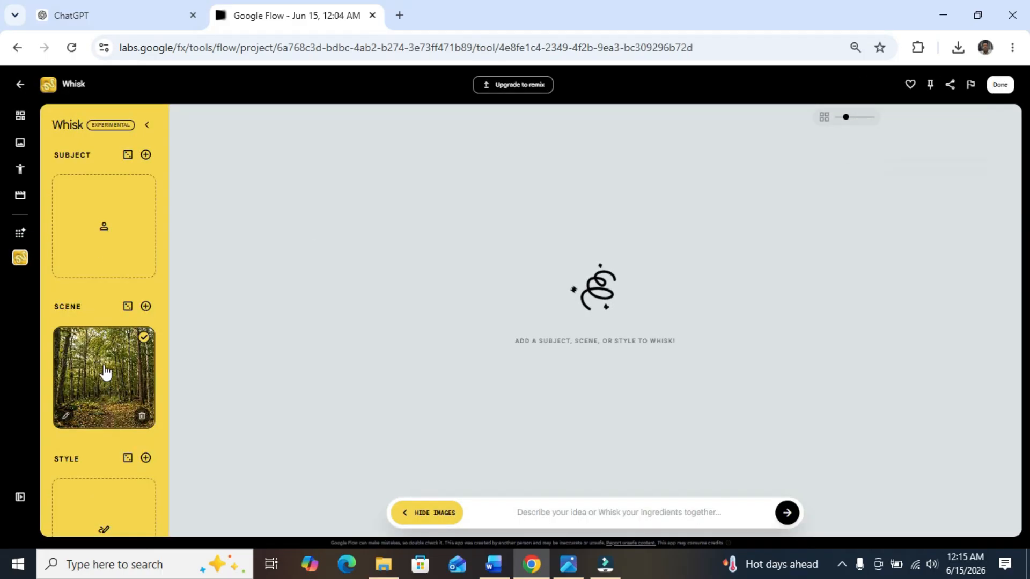
mouse_move(104, 199)
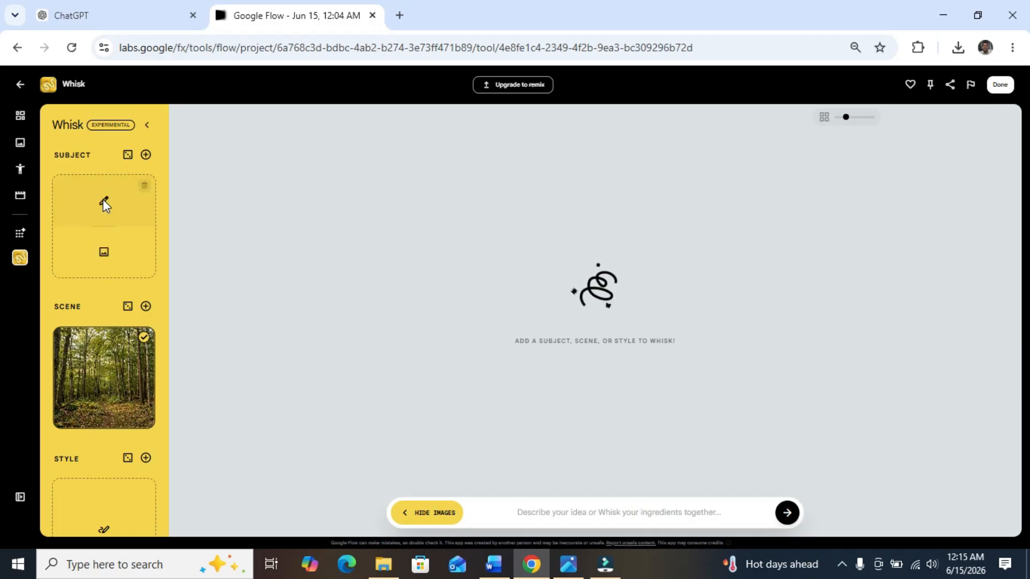
click(118, 257)
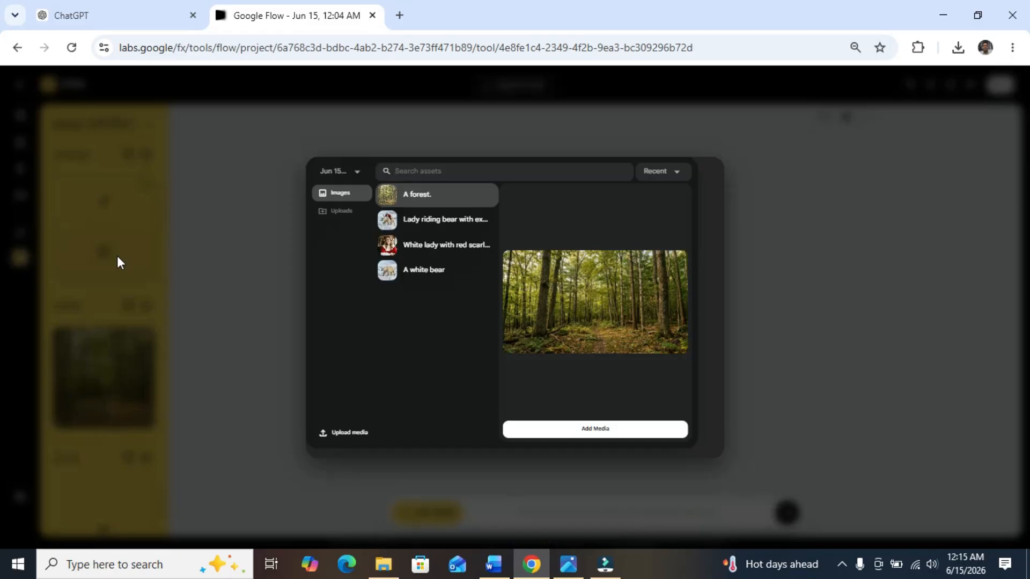
click(287, 189)
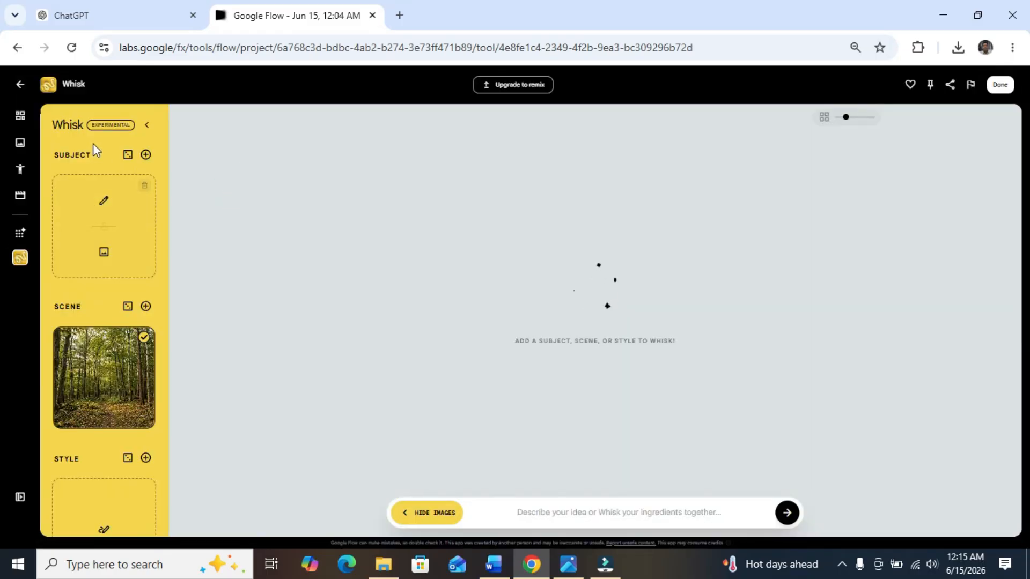
click(121, 248)
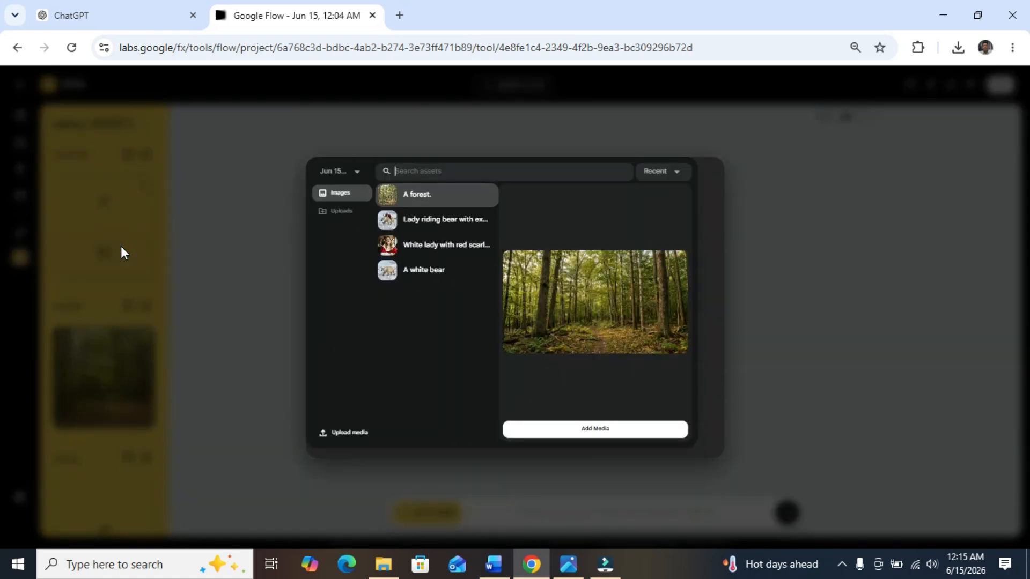
click(419, 224)
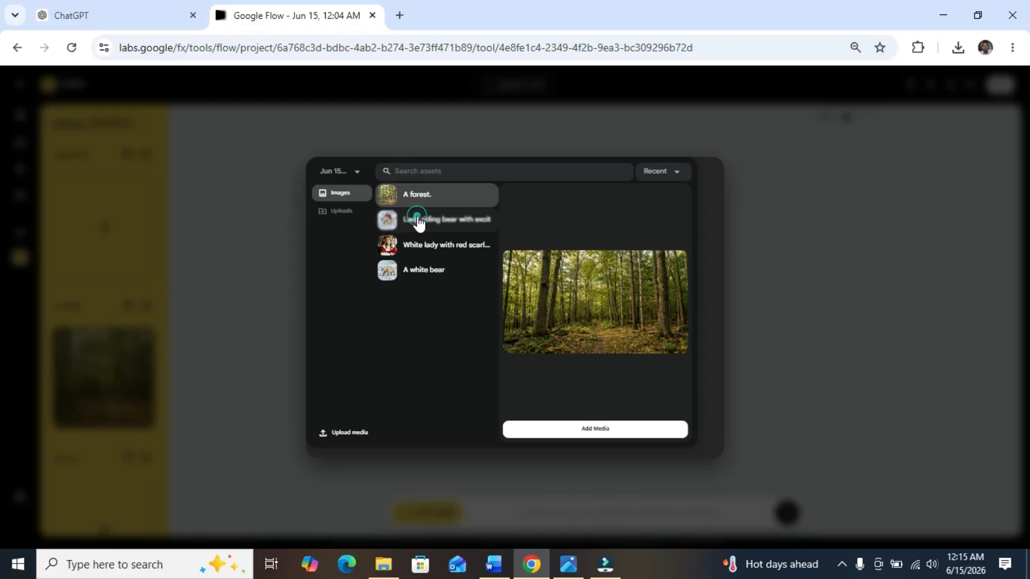
click(587, 429)
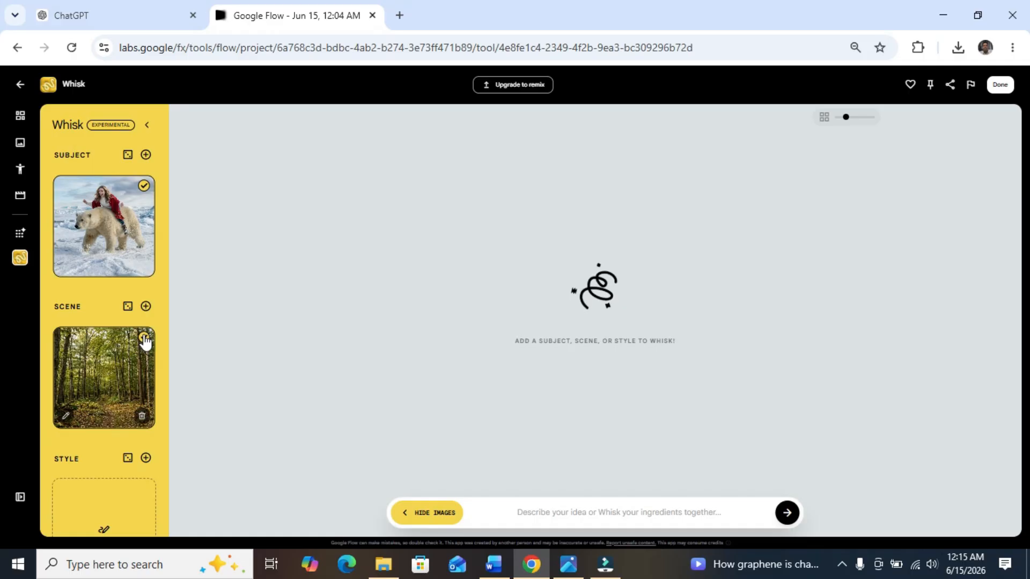
Step: Generate images from the selected subject and forest scene with the prompt "a lady riding on the bear"
click(524, 508)
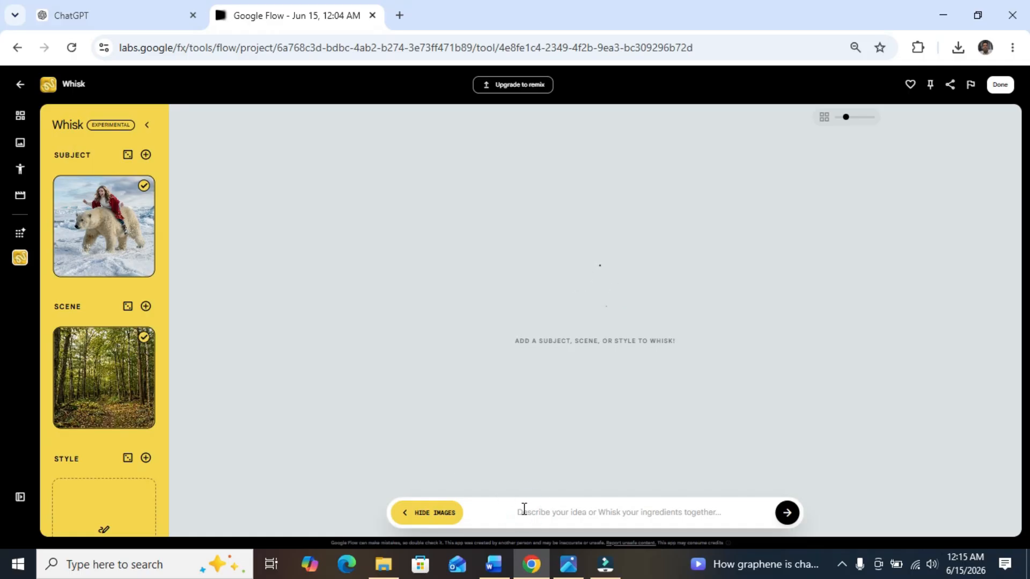
text(a lady)
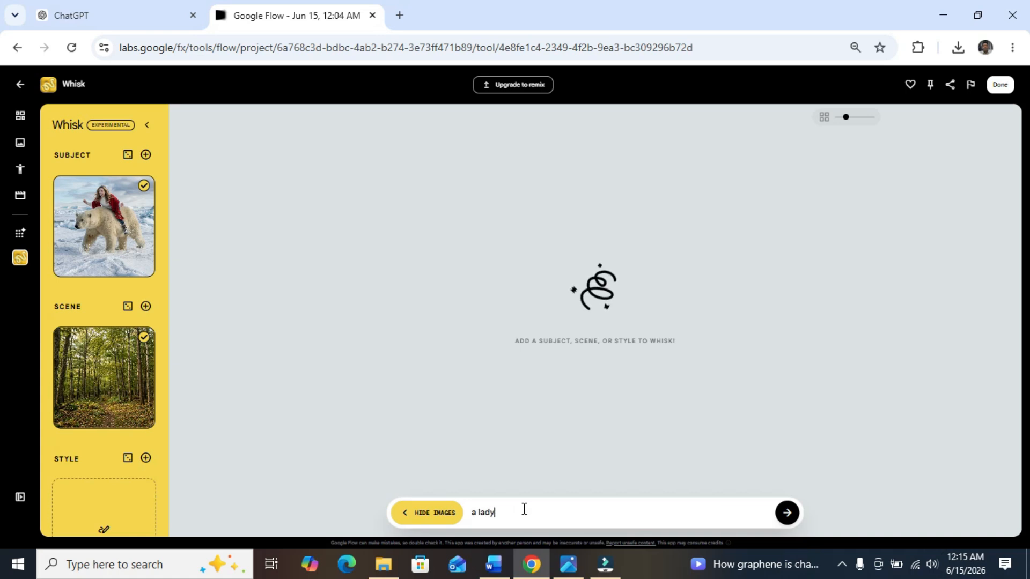
text( ri)
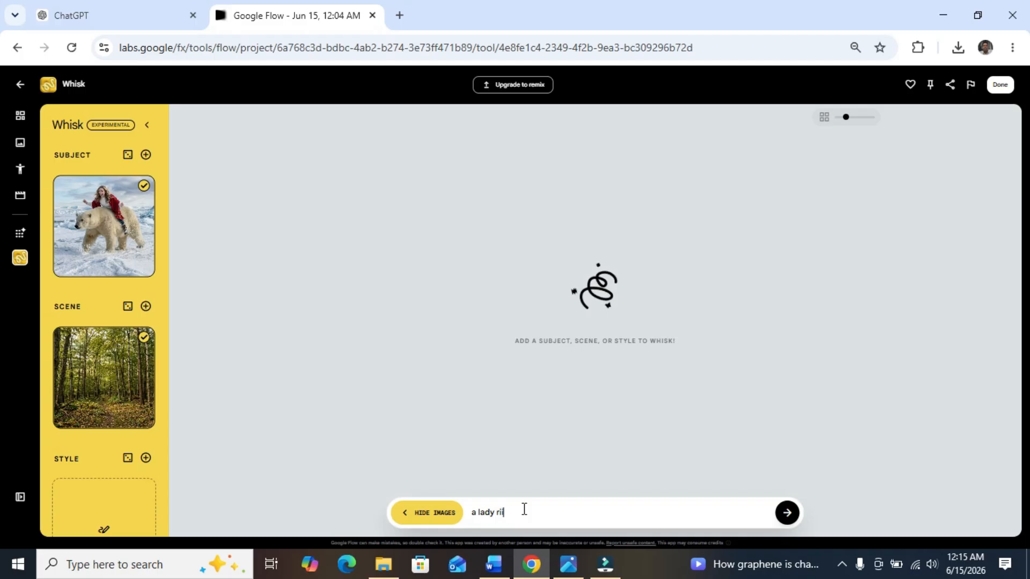
text(ing qn the bear)
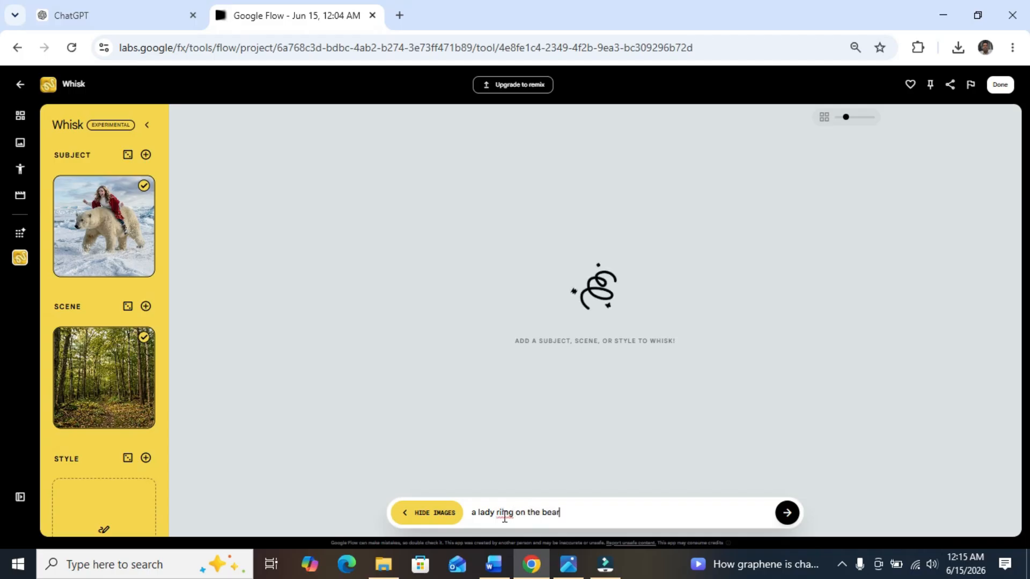
right_click(504, 512)
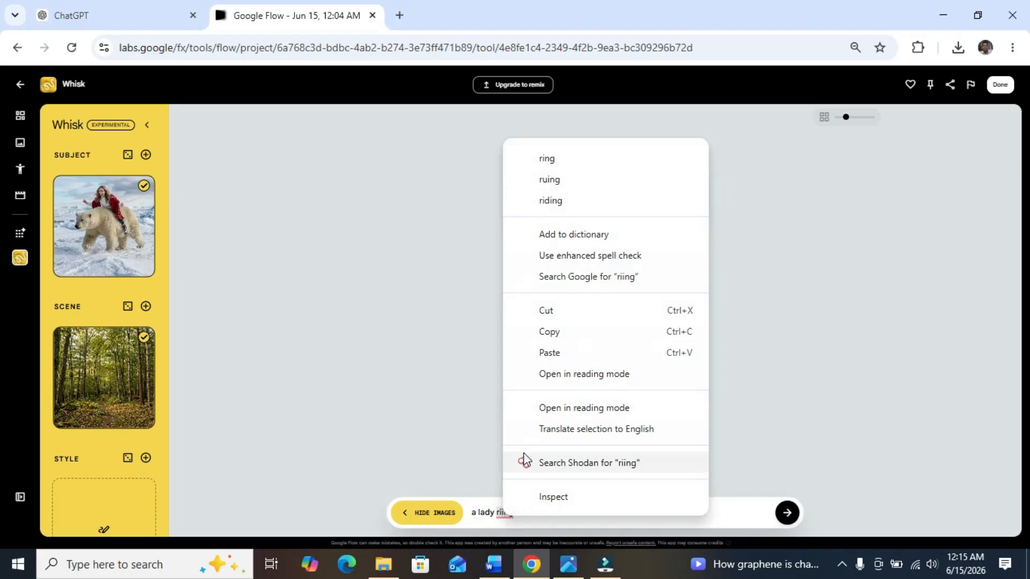
click(567, 205)
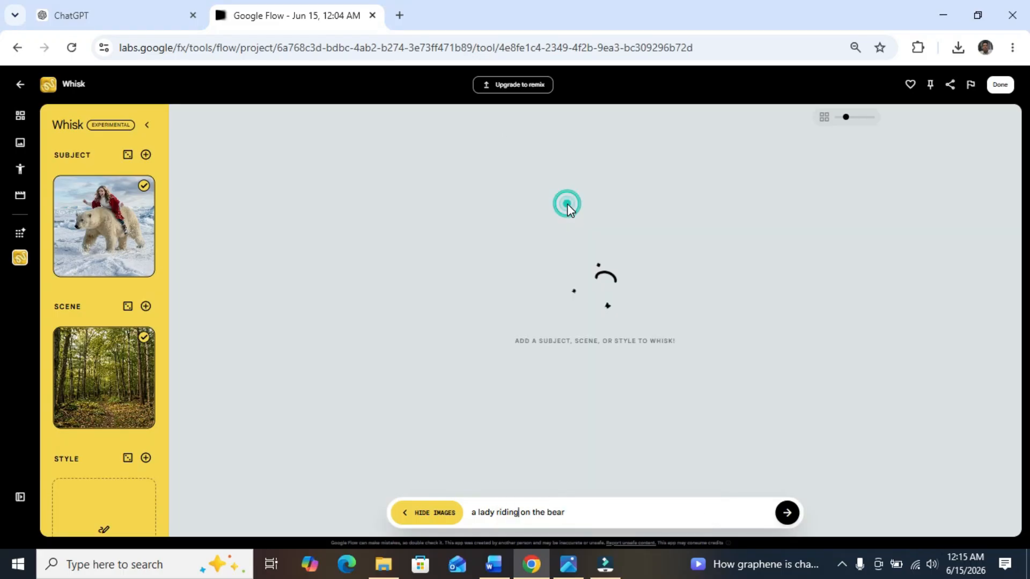
click(783, 513)
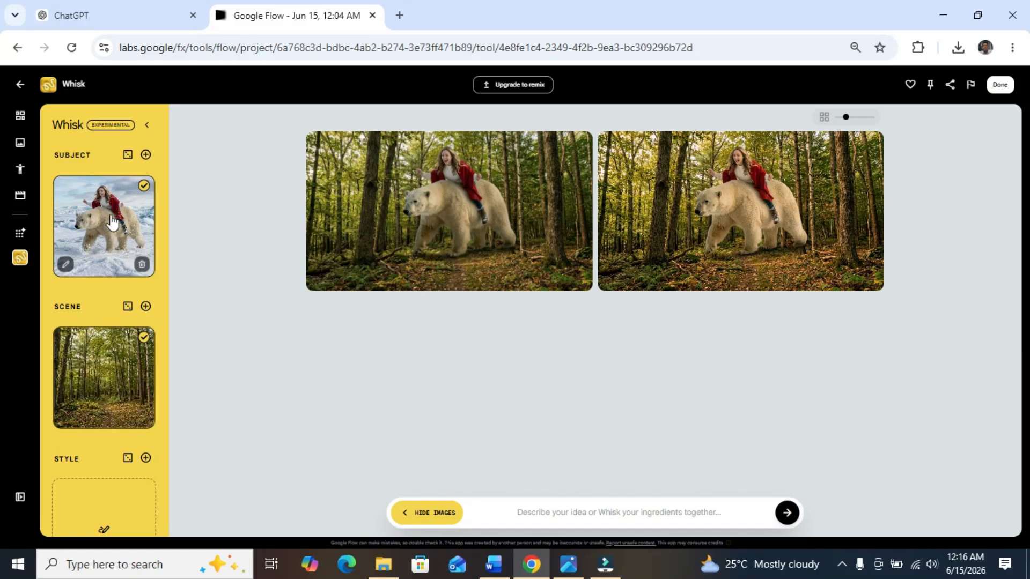
Step: Compare the original image of the lady riding the bear on ice with the new forest version in the project's media
mouse_move(720, 198)
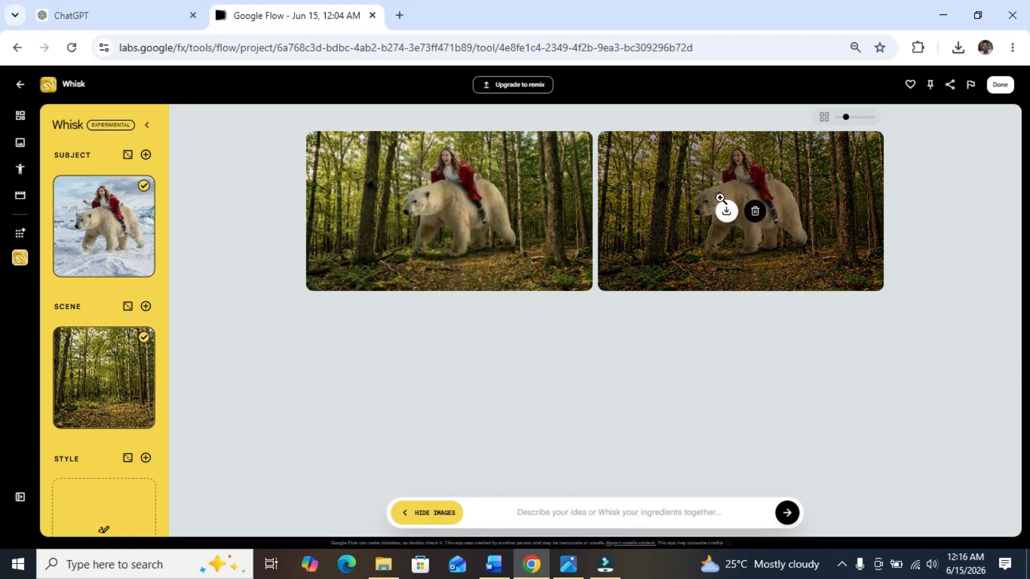
click(22, 122)
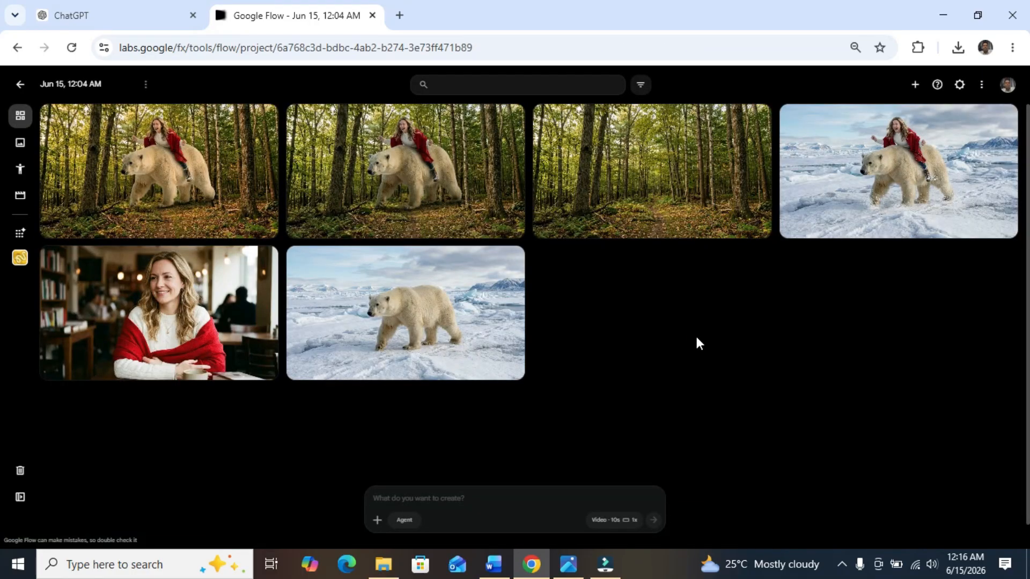
mouse_move(834, 214)
click(861, 201)
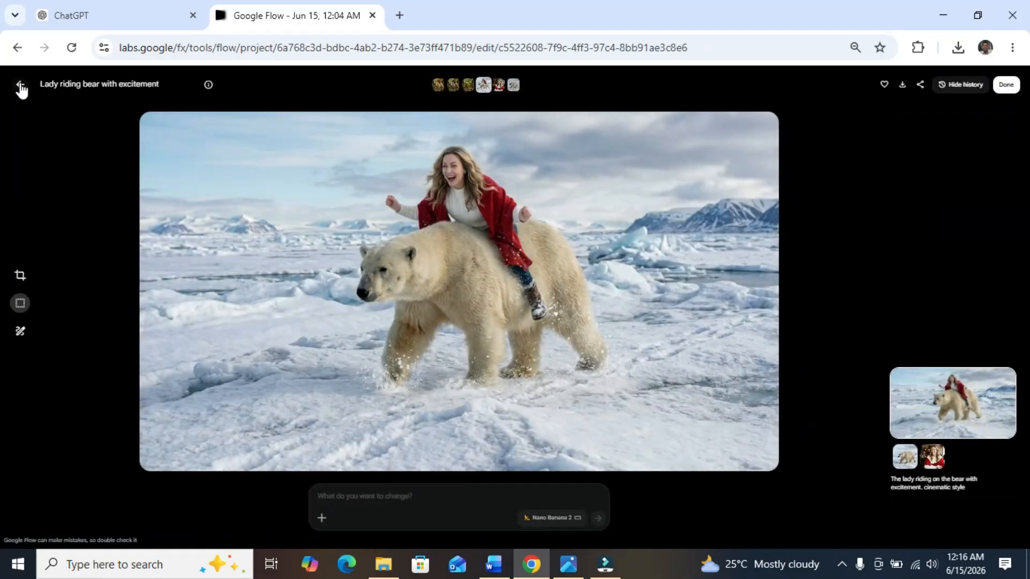
click(20, 86)
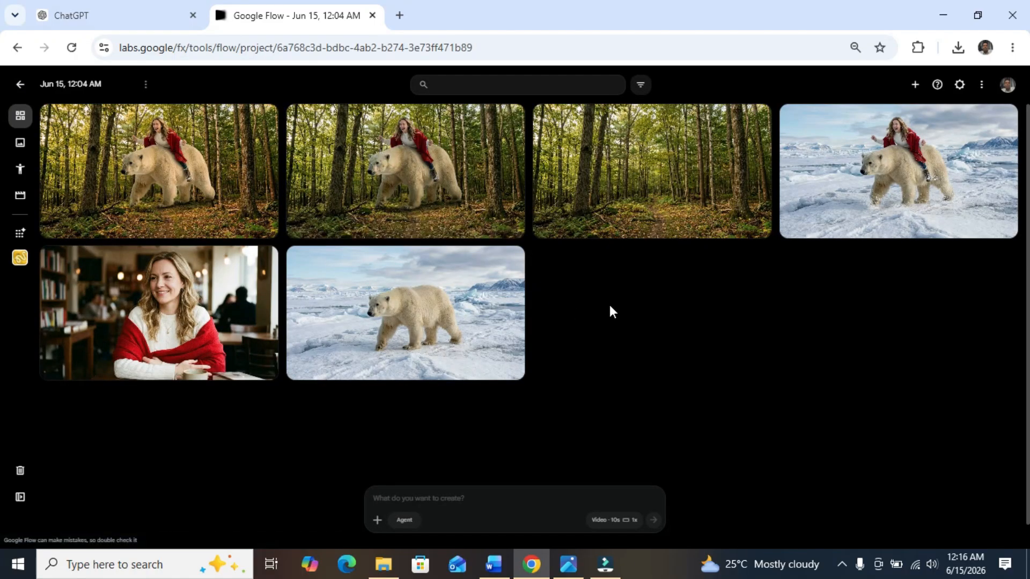
click(392, 171)
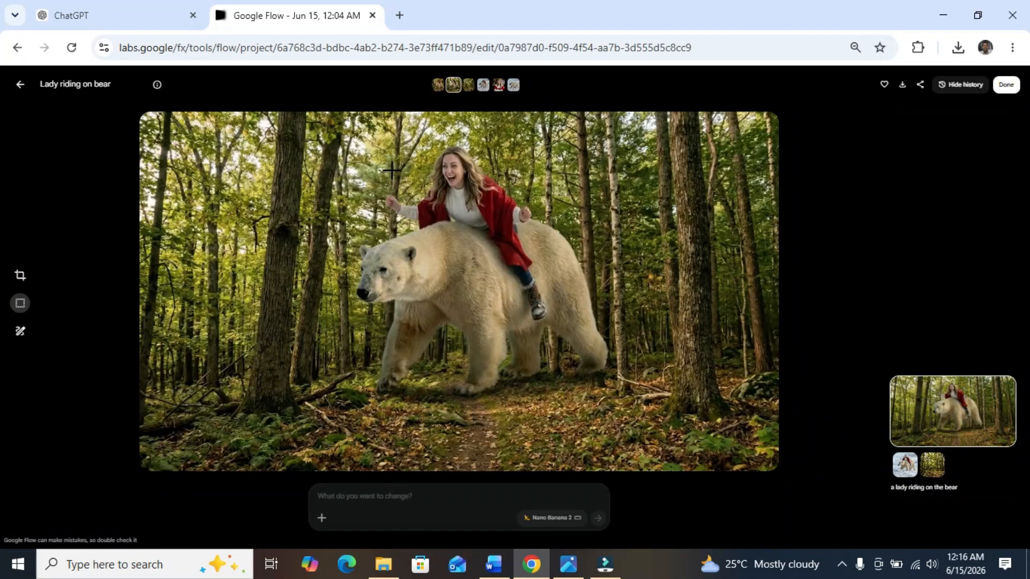
click(19, 86)
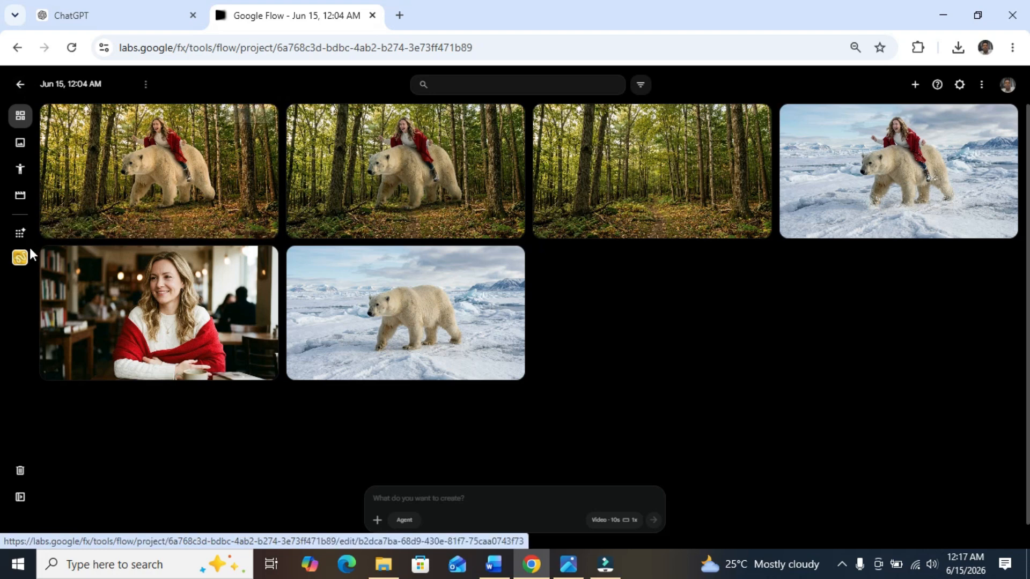
Step: Return to Whisk and reduce the browser's page zoom by one level to fit the subject, scene and style slots
click(21, 260)
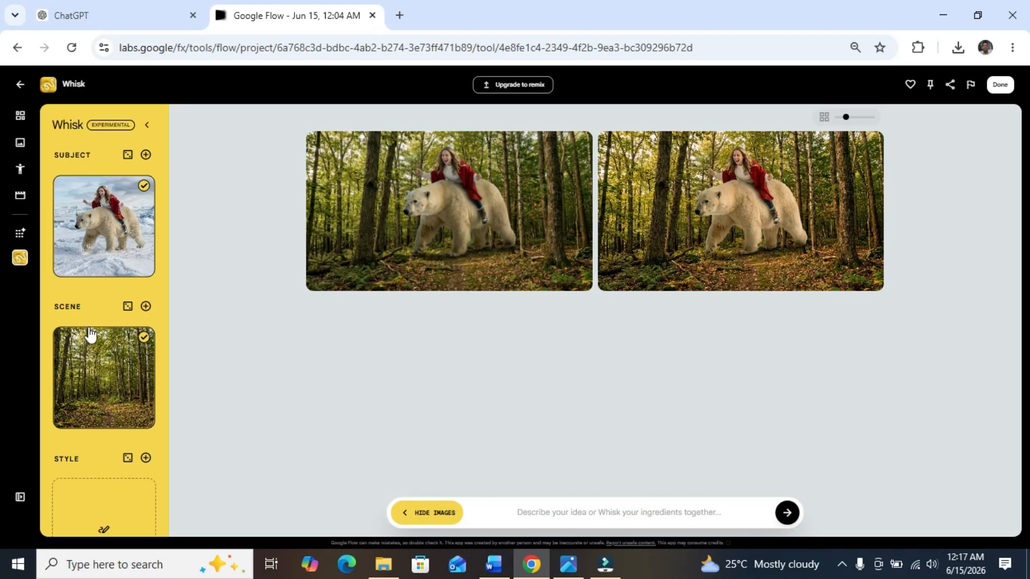
mouse_move(120, 375)
mouse_move(132, 427)
click(1012, 48)
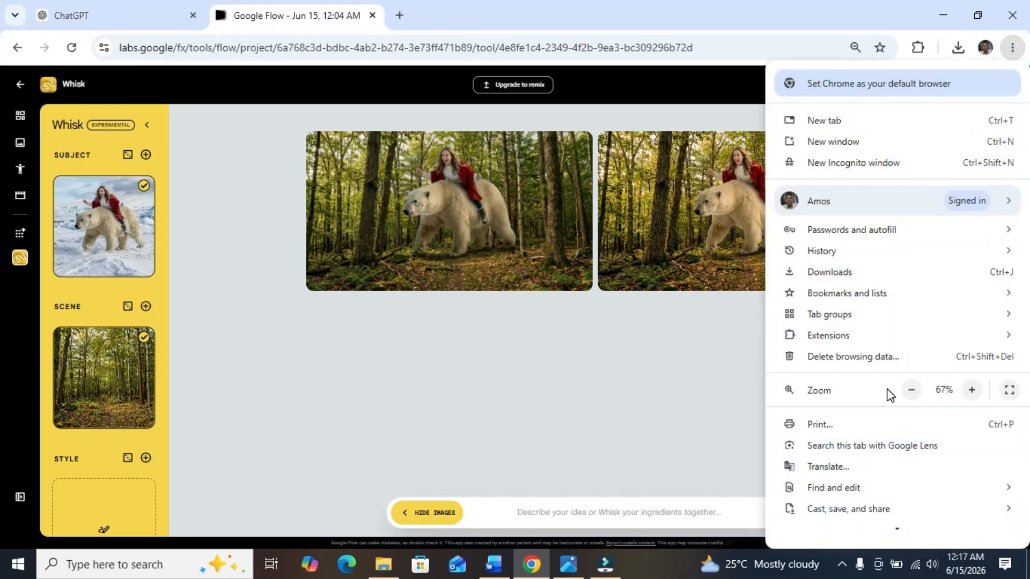
click(911, 390)
click(252, 313)
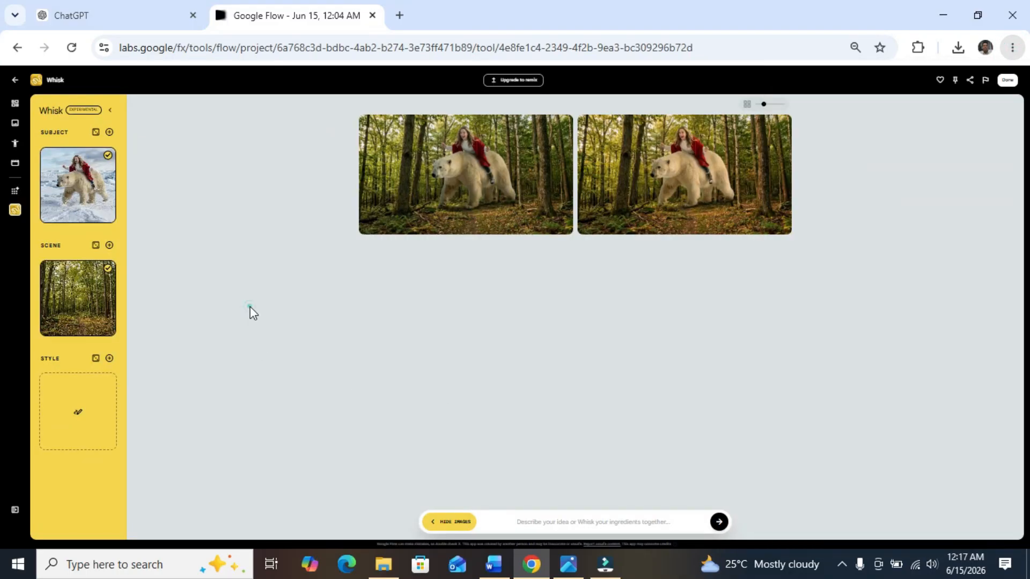
Step: Check the style reference picture in the photo viewer, and upload visual_art-style.jpg as the Whisk style image
mouse_move(60, 410)
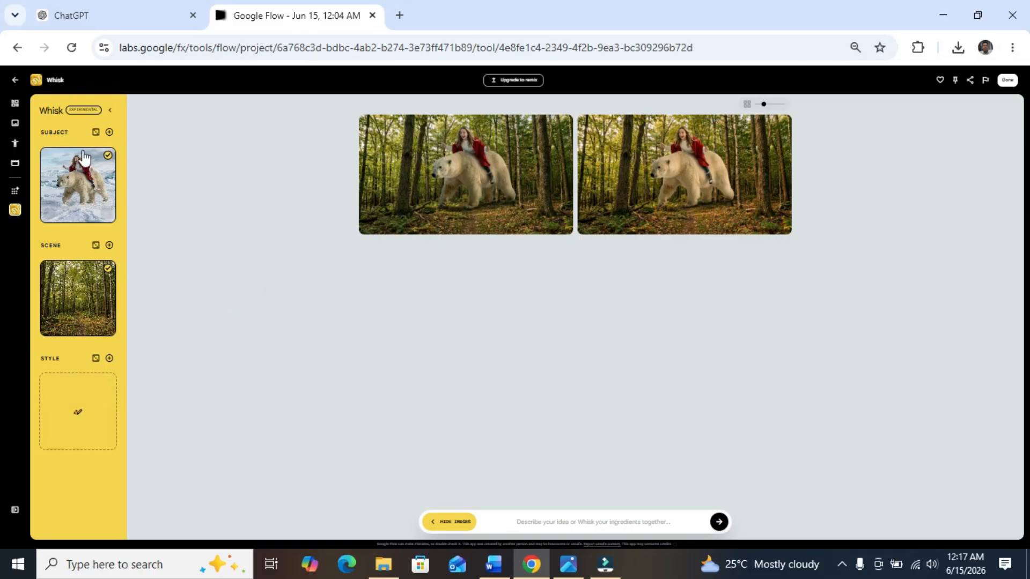
mouse_move(94, 294)
mouse_move(99, 398)
click(568, 564)
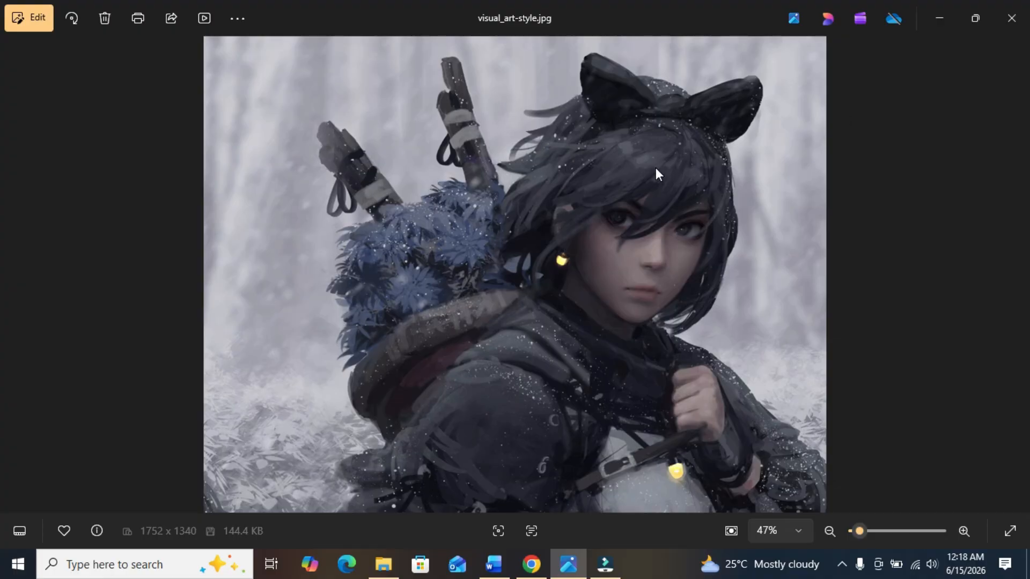
click(528, 565)
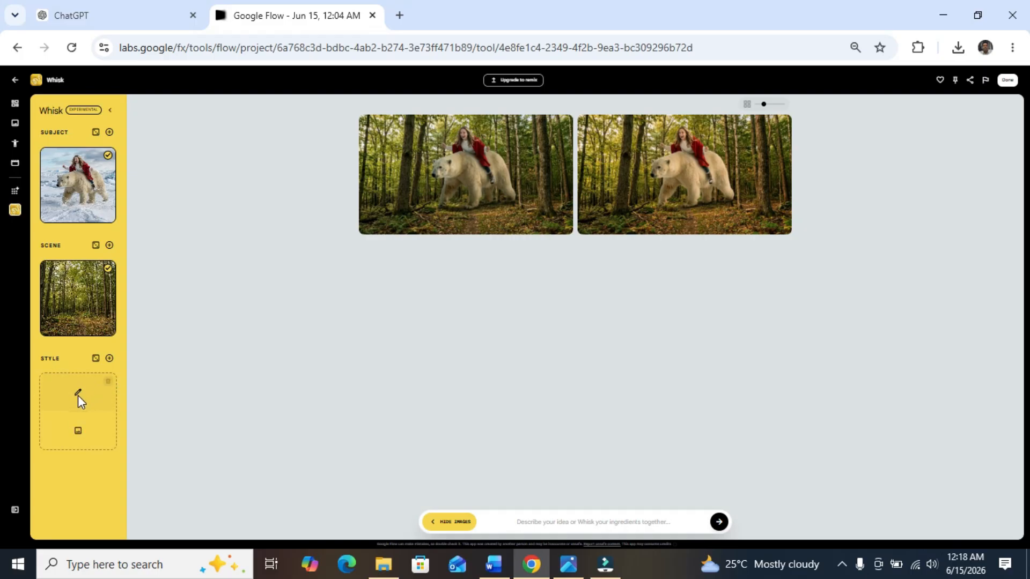
click(80, 433)
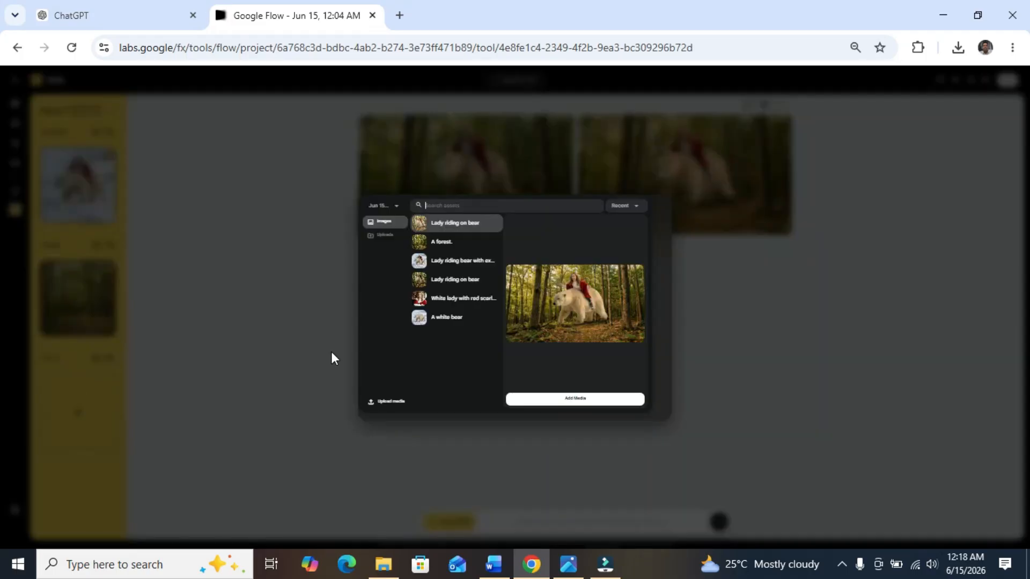
click(383, 400)
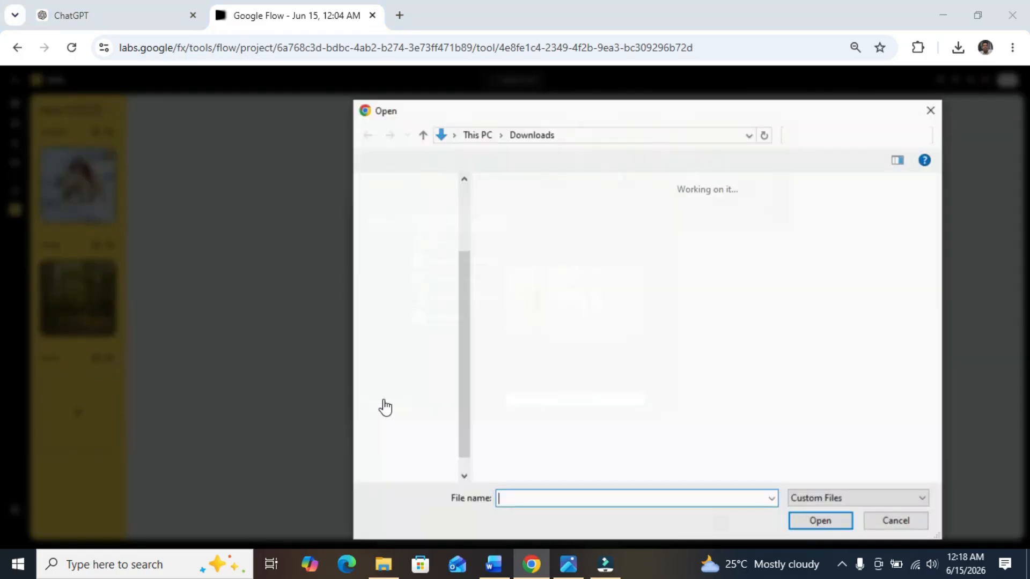
double_click(516, 237)
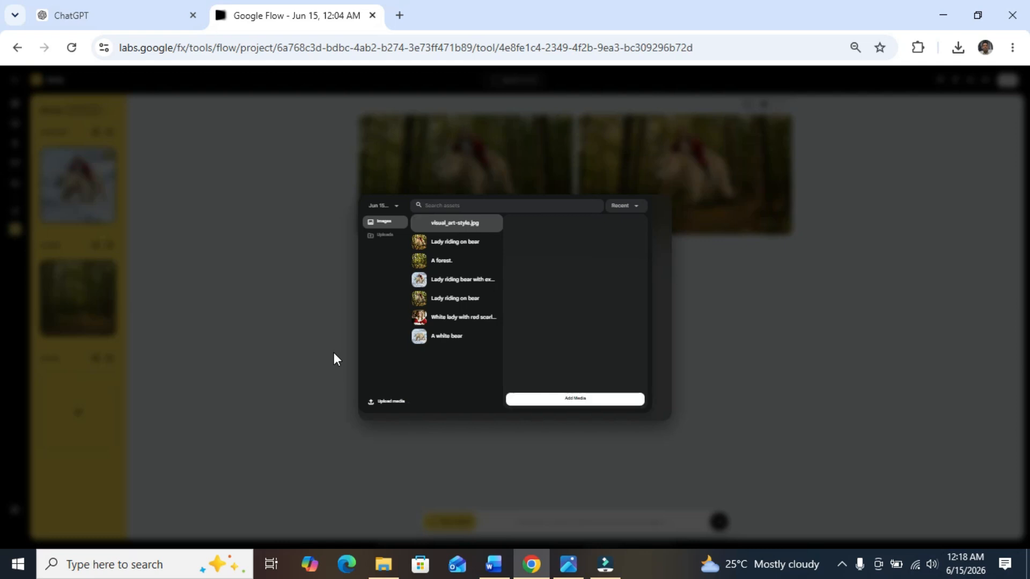
click(536, 401)
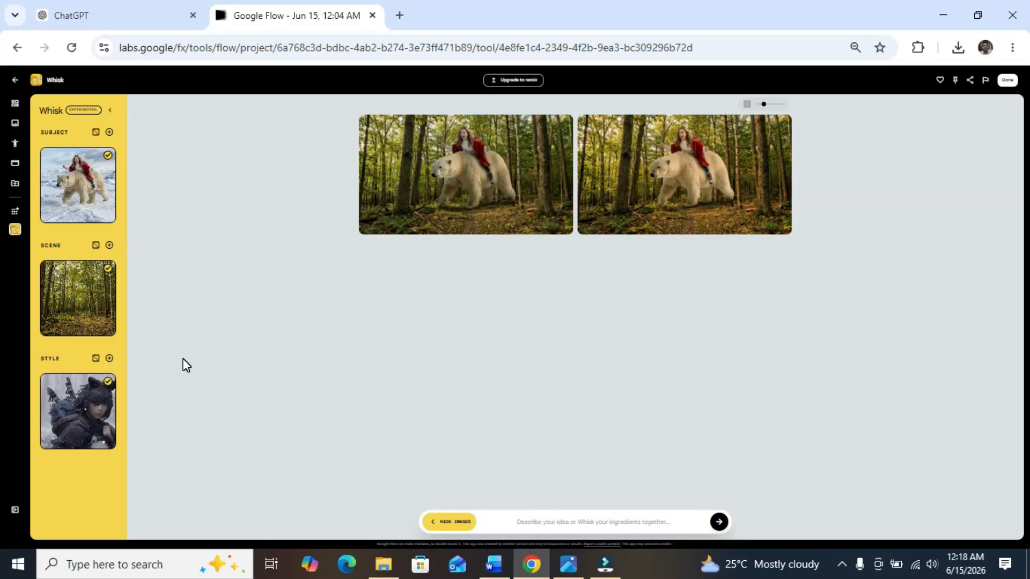
Step: Deselect the subject and scene images and generate images in the uploaded style from the prompt "a brave boy with a huge dragon"
click(108, 156)
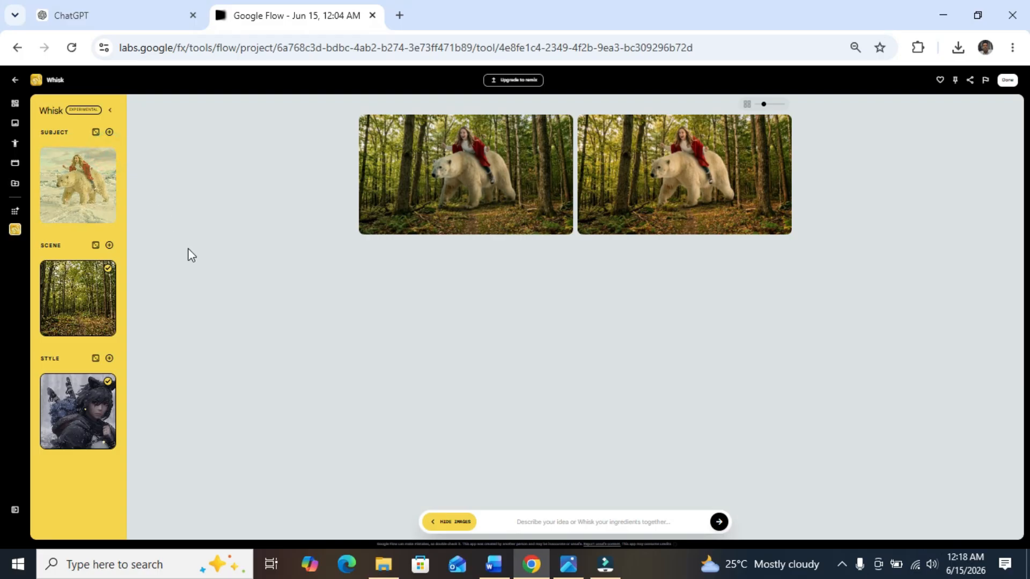
click(108, 268)
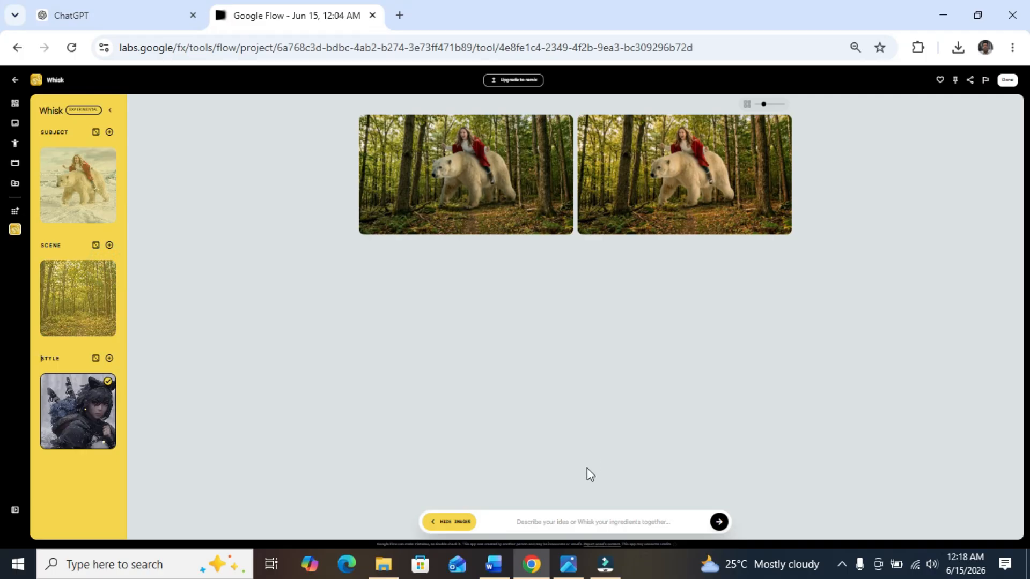
click(511, 523)
text(a brave b)
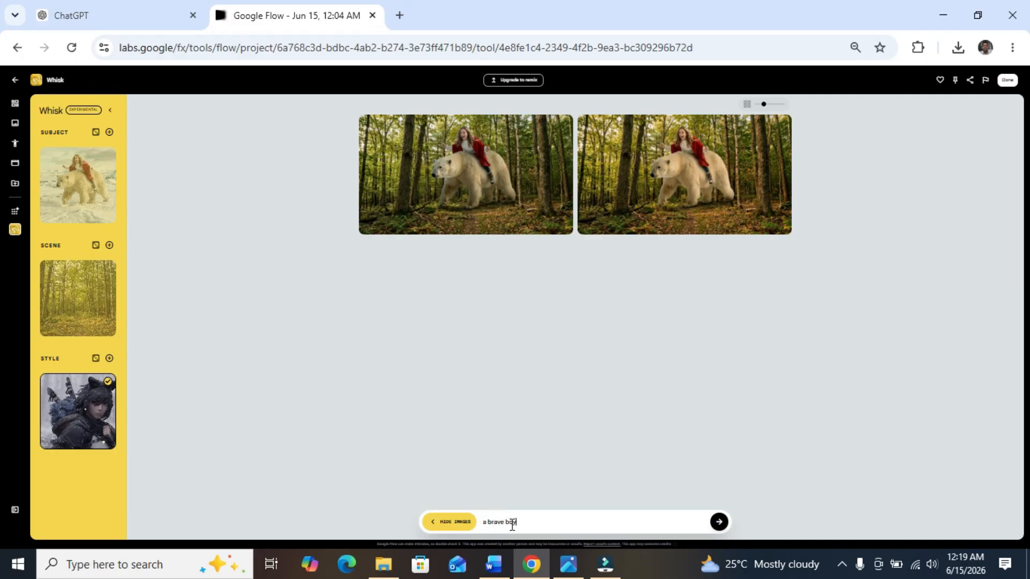
text(oy with a huge dragon)
click(718, 522)
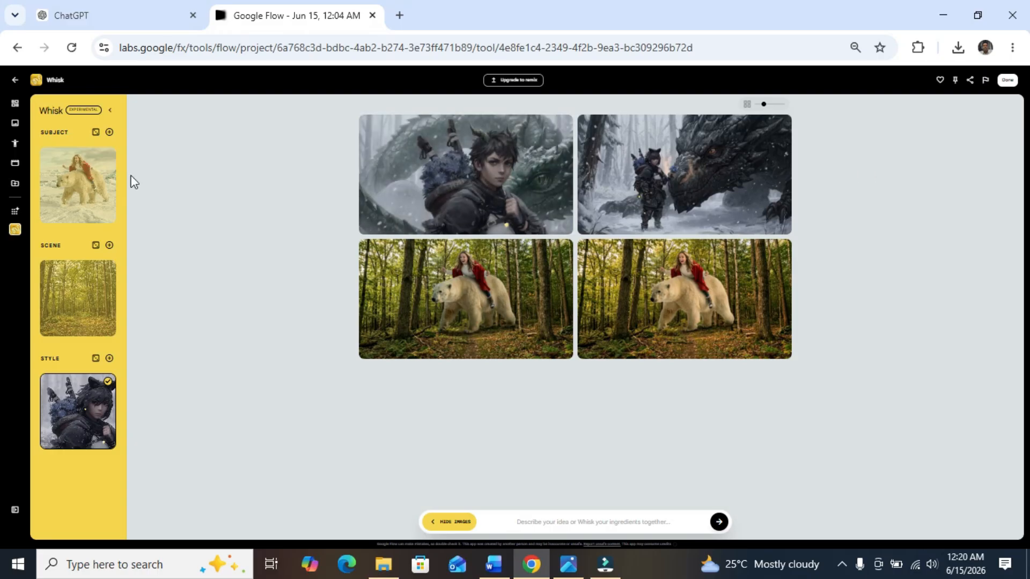
Step: Open the generated image of the standing figure facing the black dragon and compare it with visual_art-style.jpg in the photo viewer
click(15, 105)
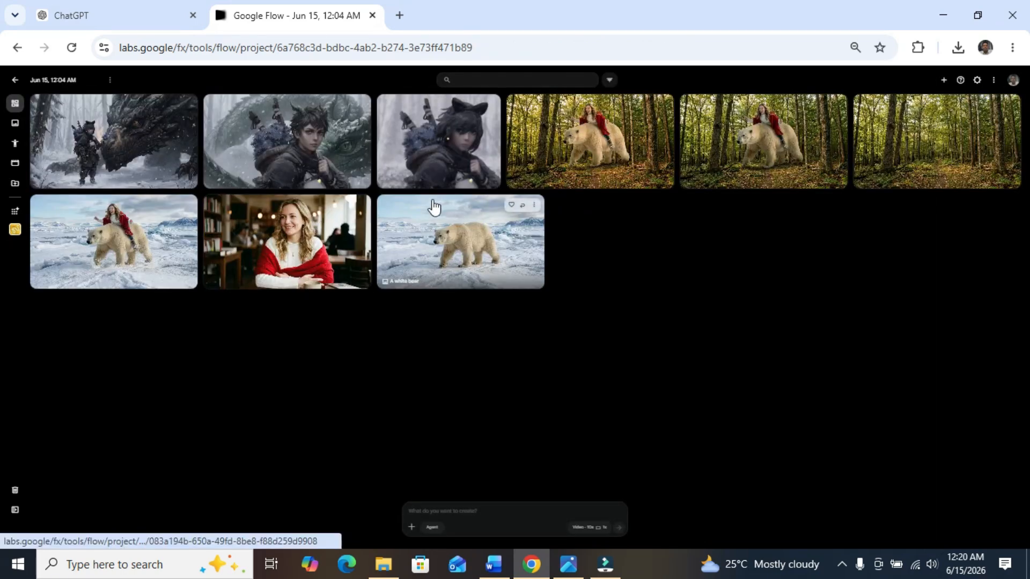
click(130, 145)
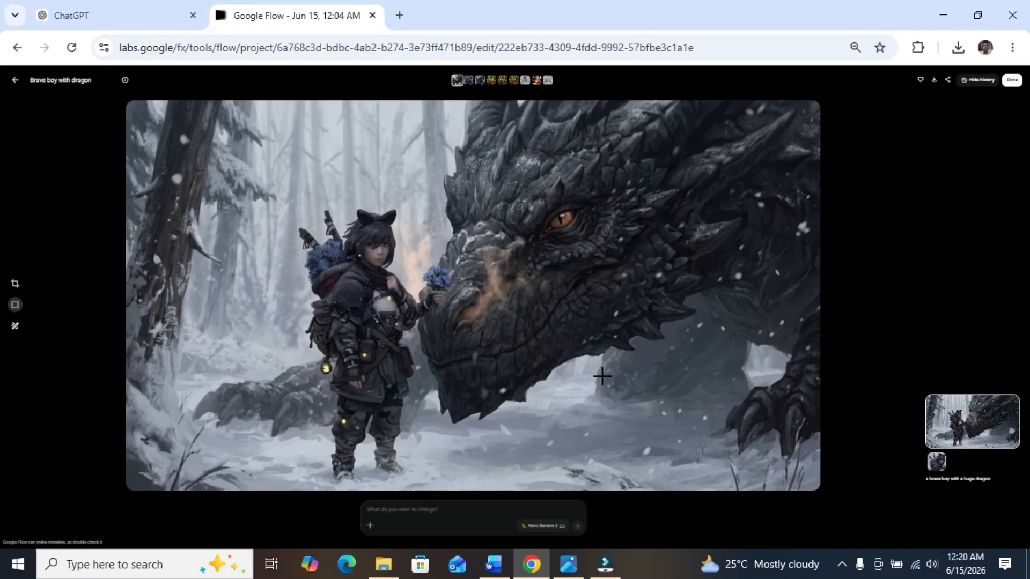
click(569, 569)
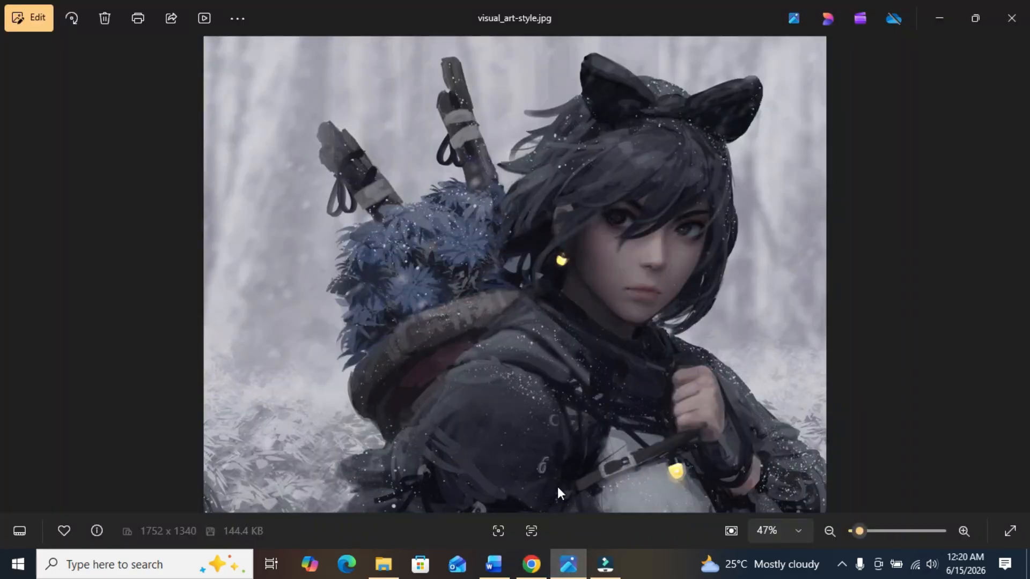
click(530, 564)
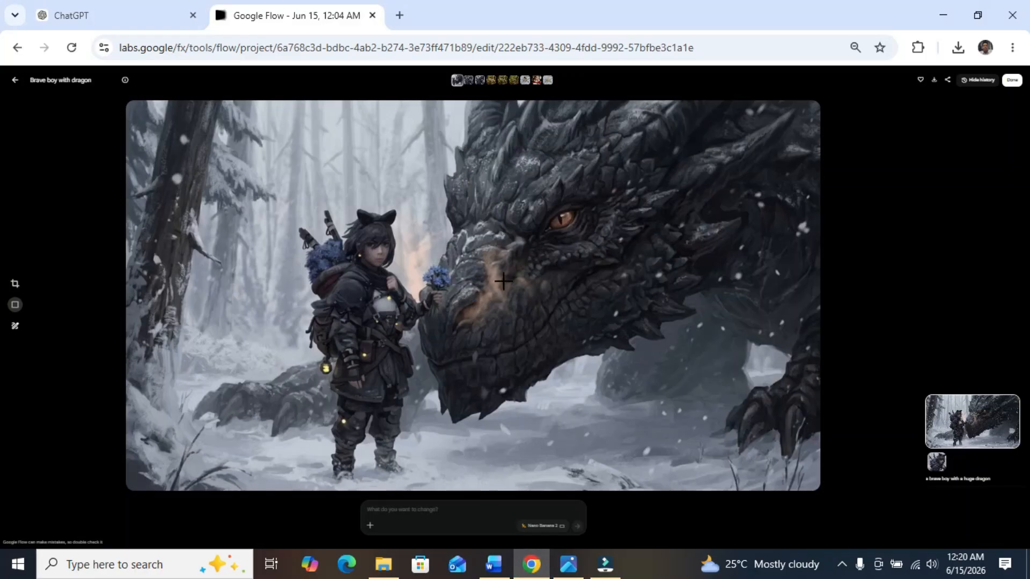
Step: Open the close-up image of the boy with the green dragon and compare it with visual_art-style.jpg in the photo viewer
click(15, 81)
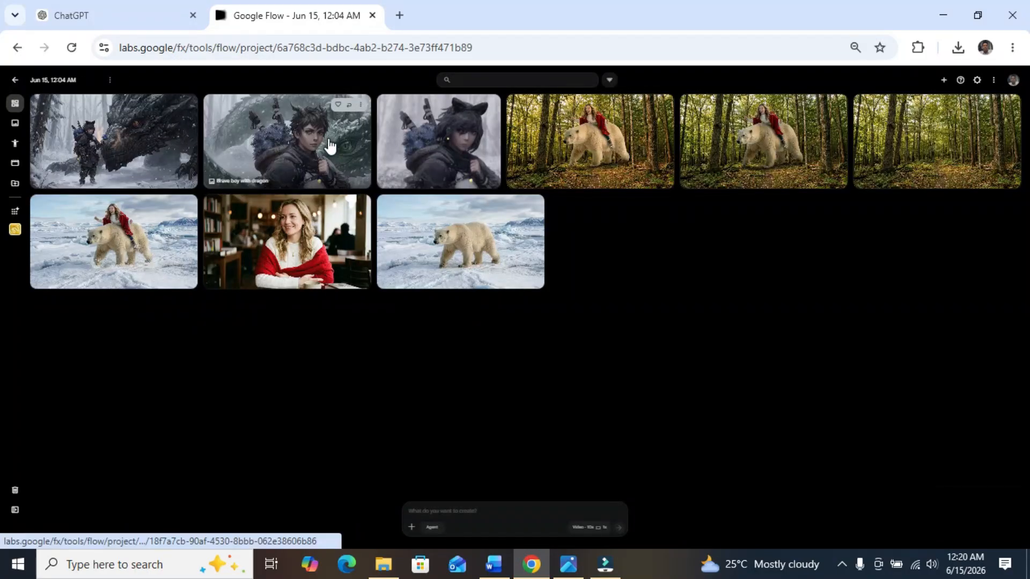
click(329, 145)
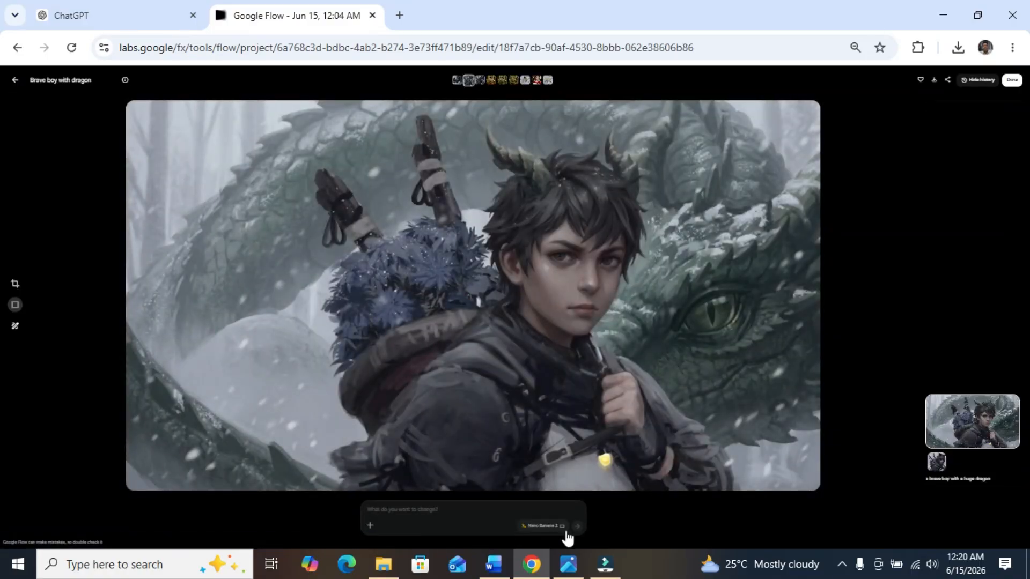
click(569, 564)
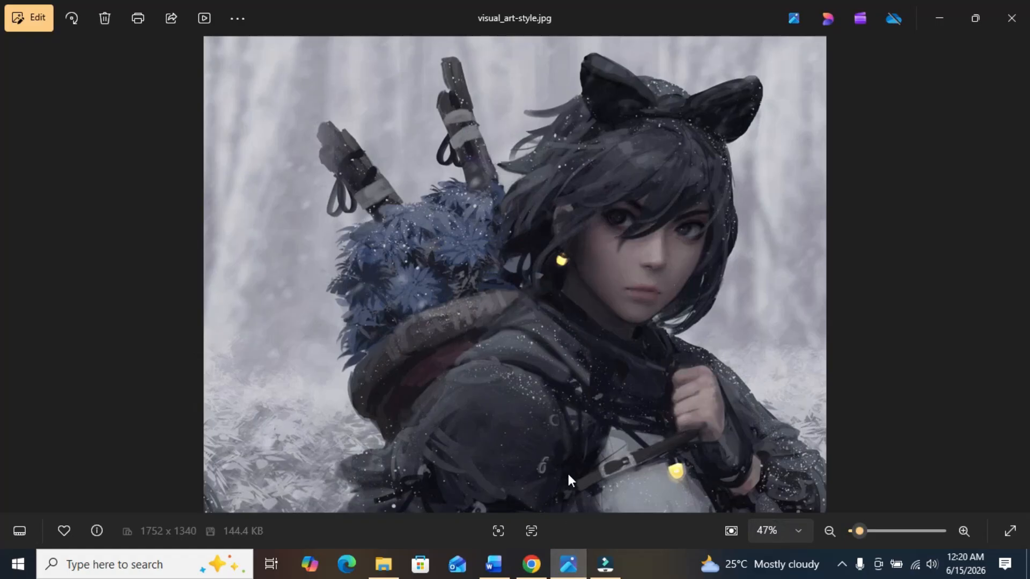
click(530, 564)
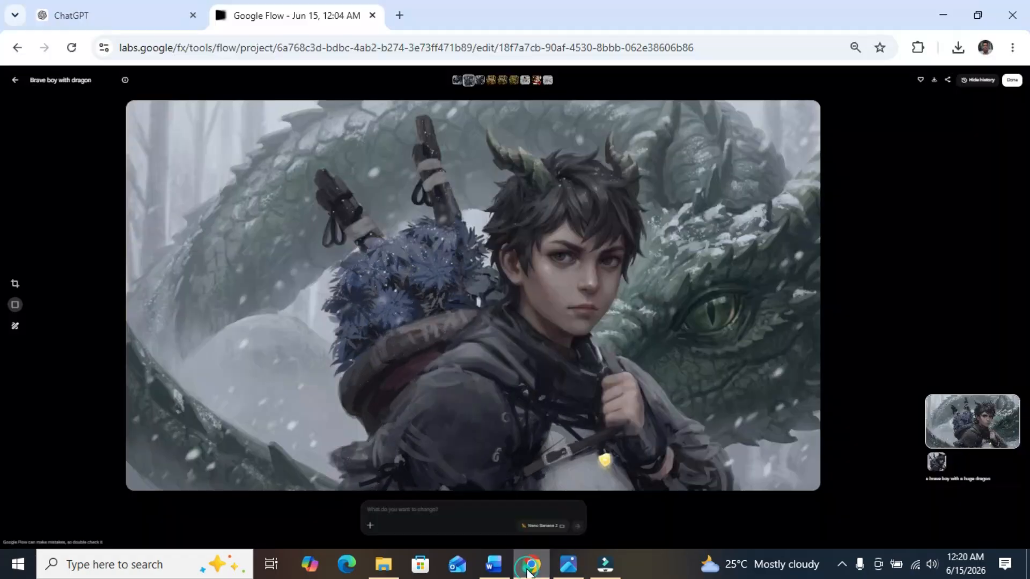
Step: Return to Whisk from the image view, add an empty style slot and deselect the uploaded style image
click(15, 81)
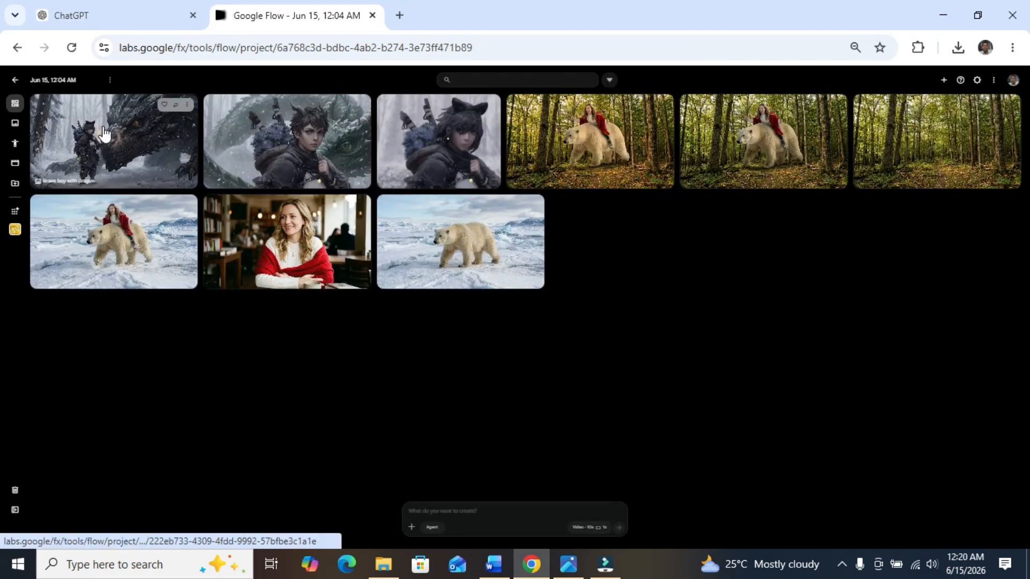
click(15, 230)
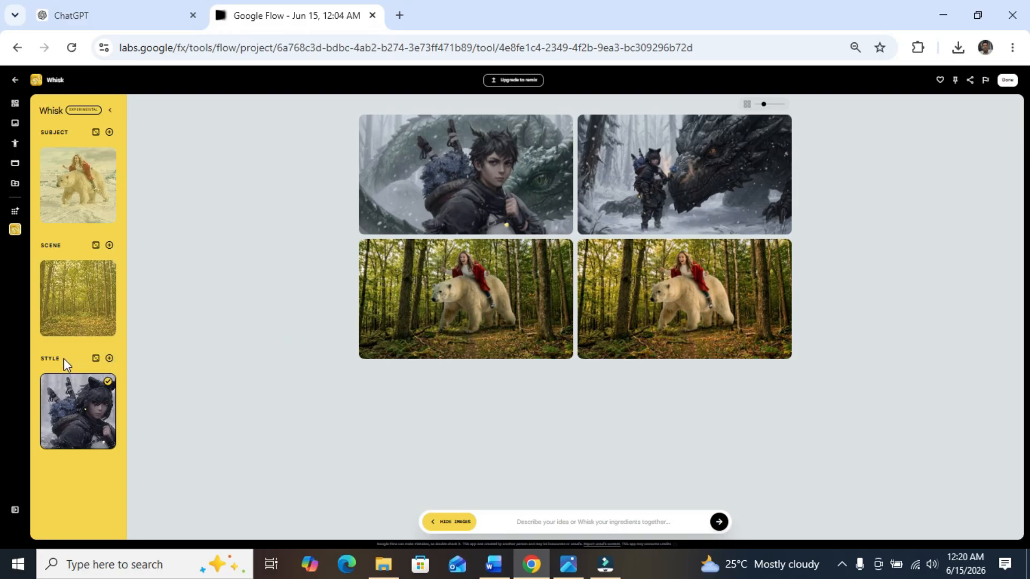
click(110, 358)
mouse_move(73, 481)
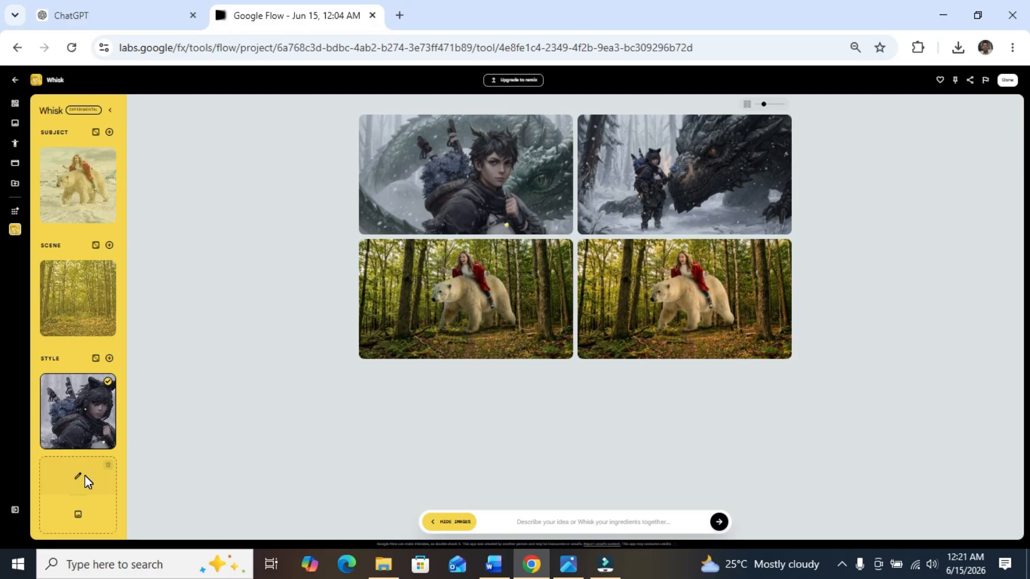
click(108, 382)
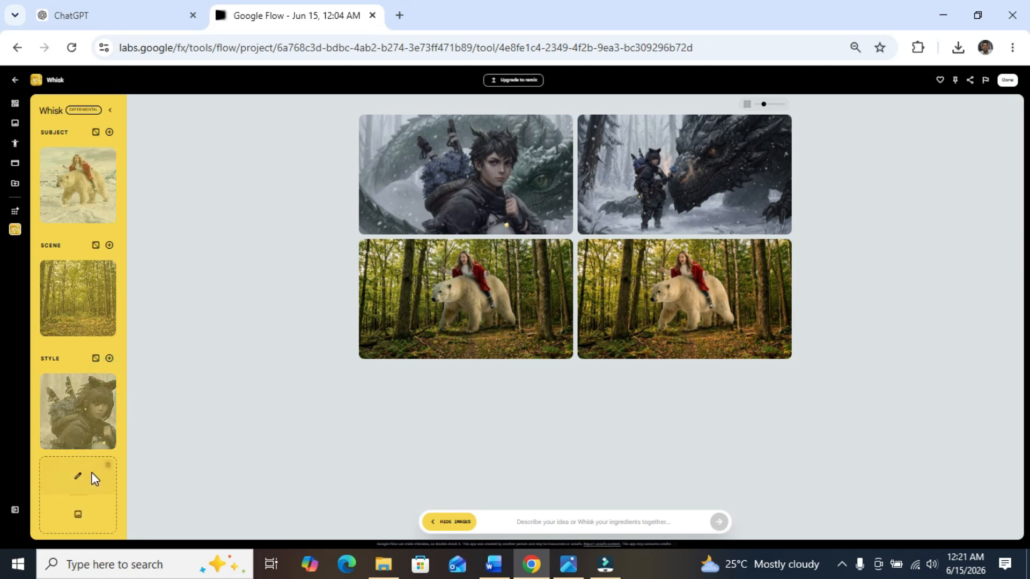
Step: Generate a new Whisk style image from the prompt "a dragon warrior. cinematic style", correcting the spelling of "warrior"
click(93, 477)
click(426, 276)
text(a)
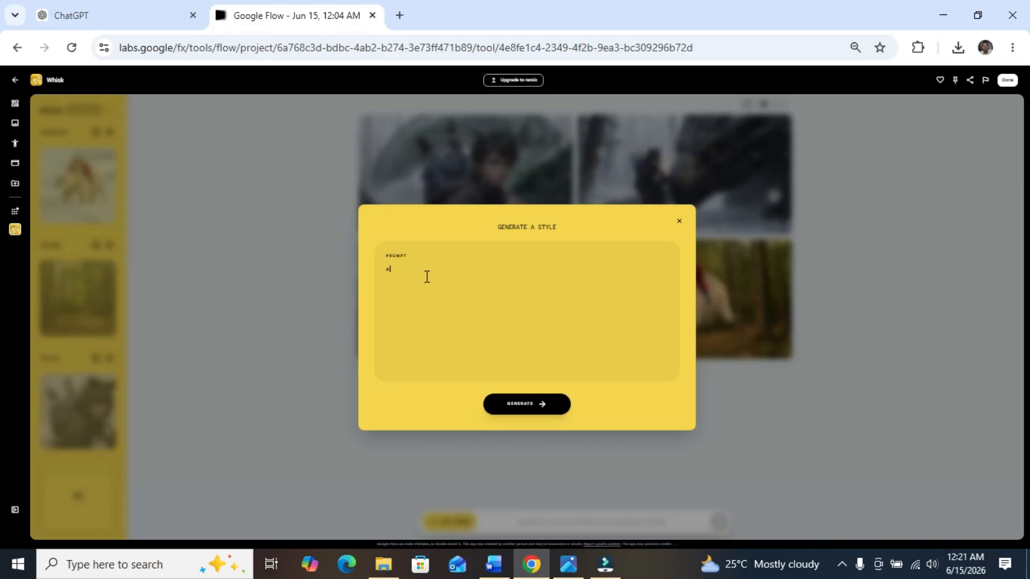
text( dragon)
text( won)
text(ri)
text(ior)
right_click(421, 272)
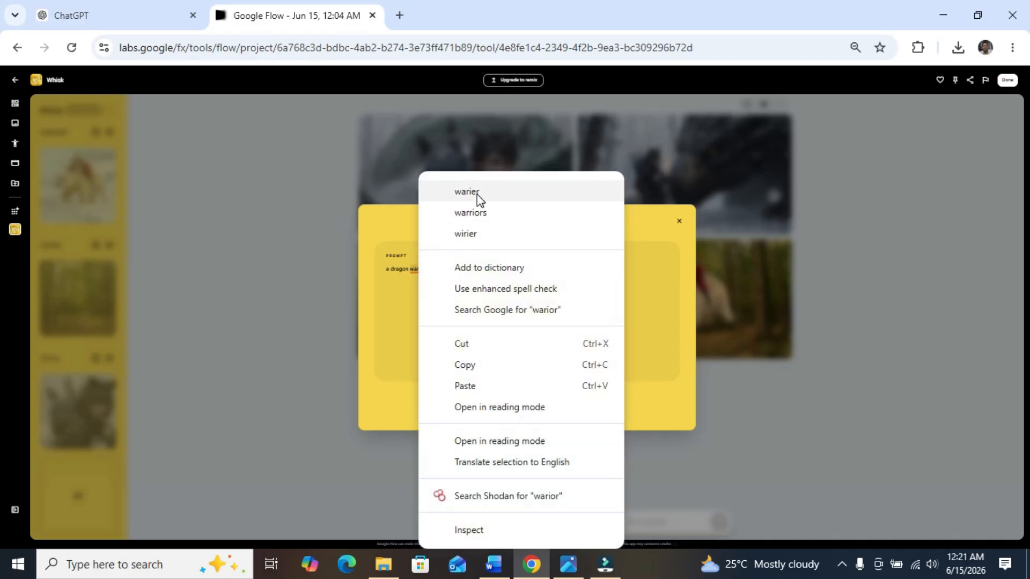
click(474, 214)
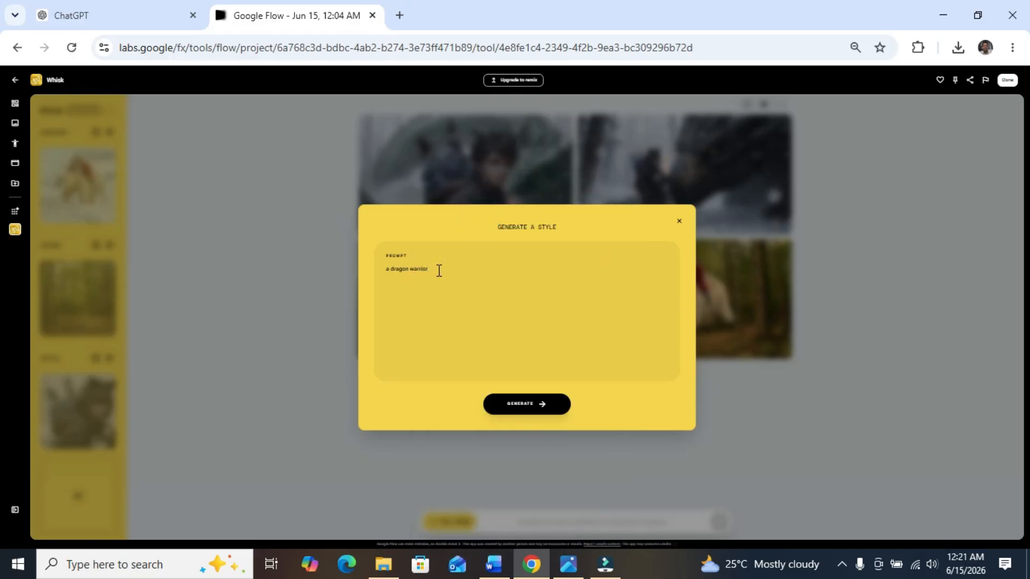
text(cinematic style)
click(1013, 52)
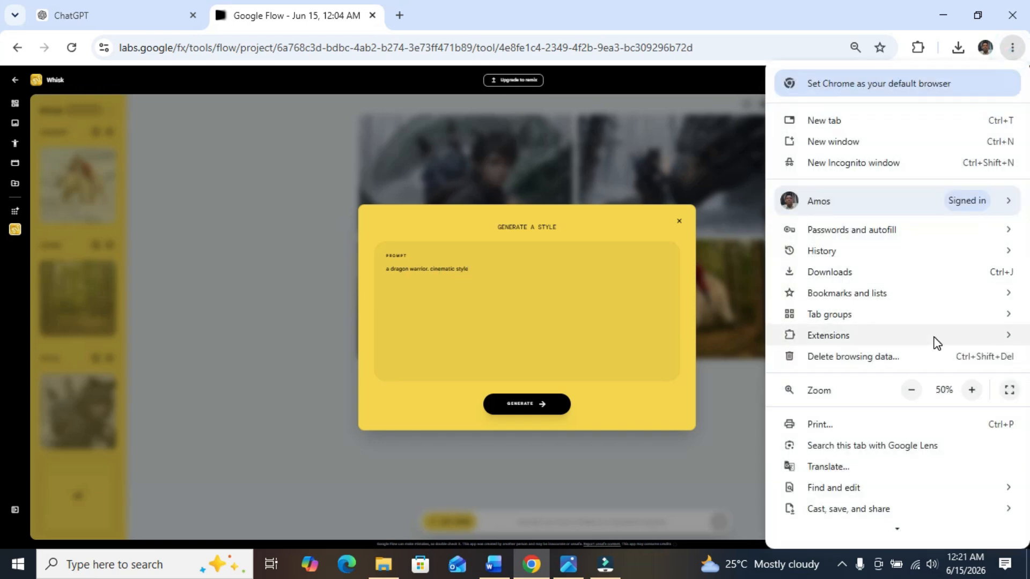
click(971, 390)
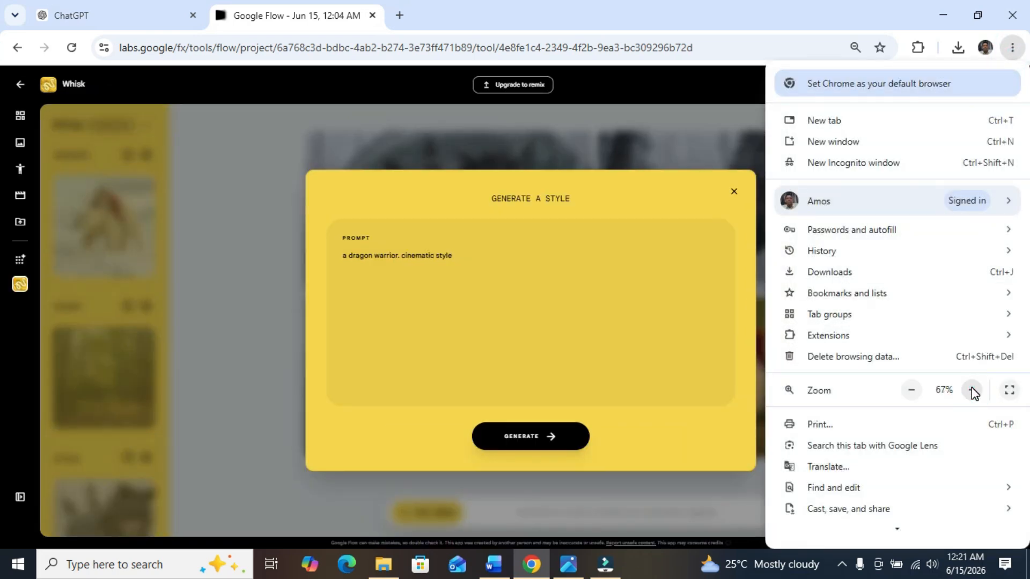
click(353, 314)
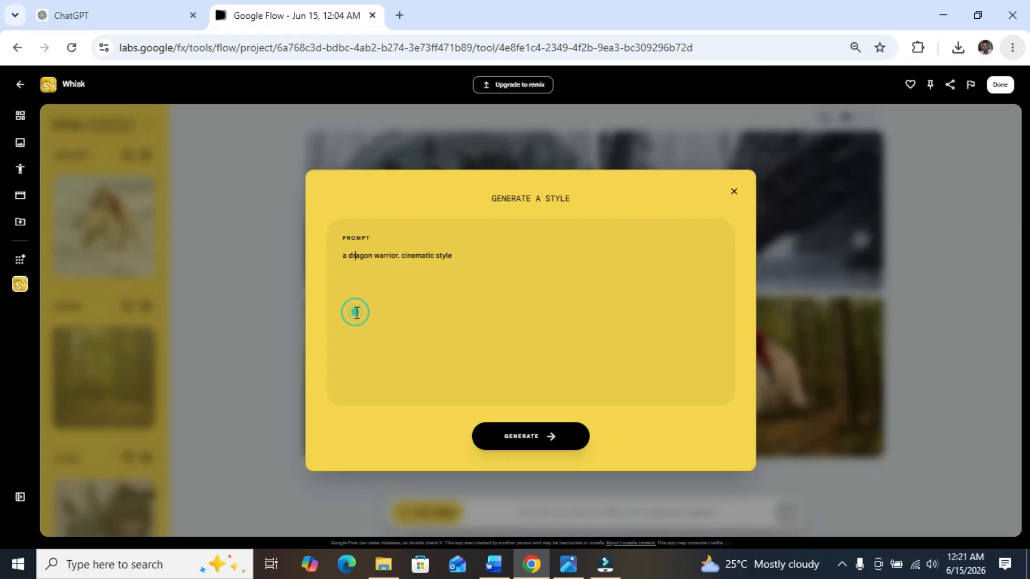
click(533, 437)
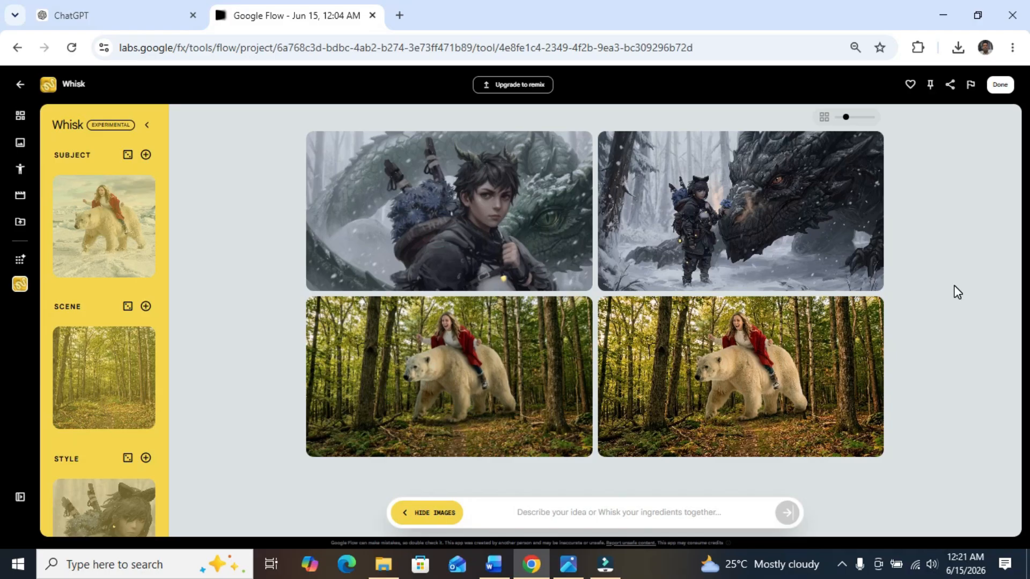
Step: View the generated dragon warrior style image at full size from the project gallery, and return to the gallery
click(1012, 47)
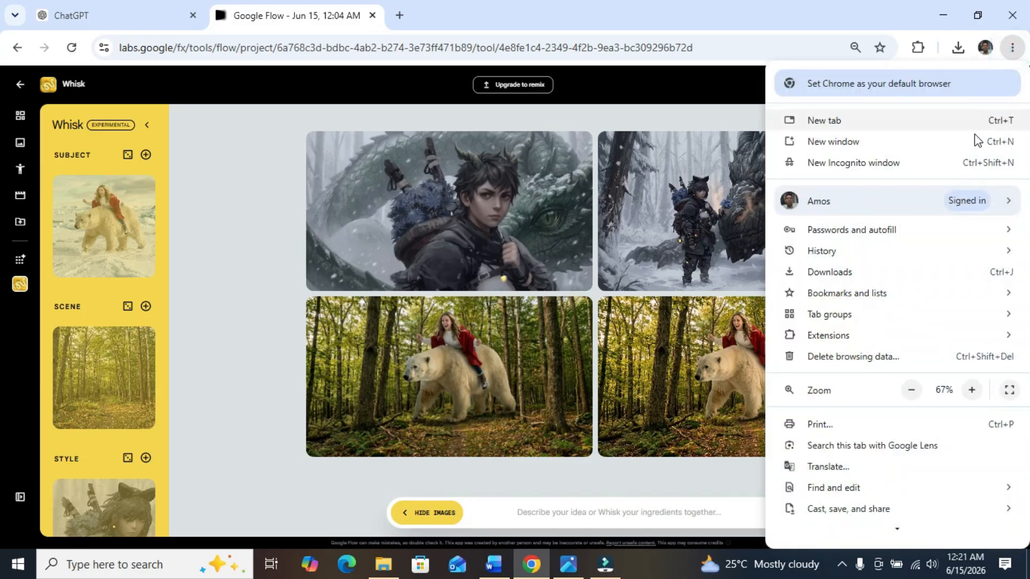
click(911, 390)
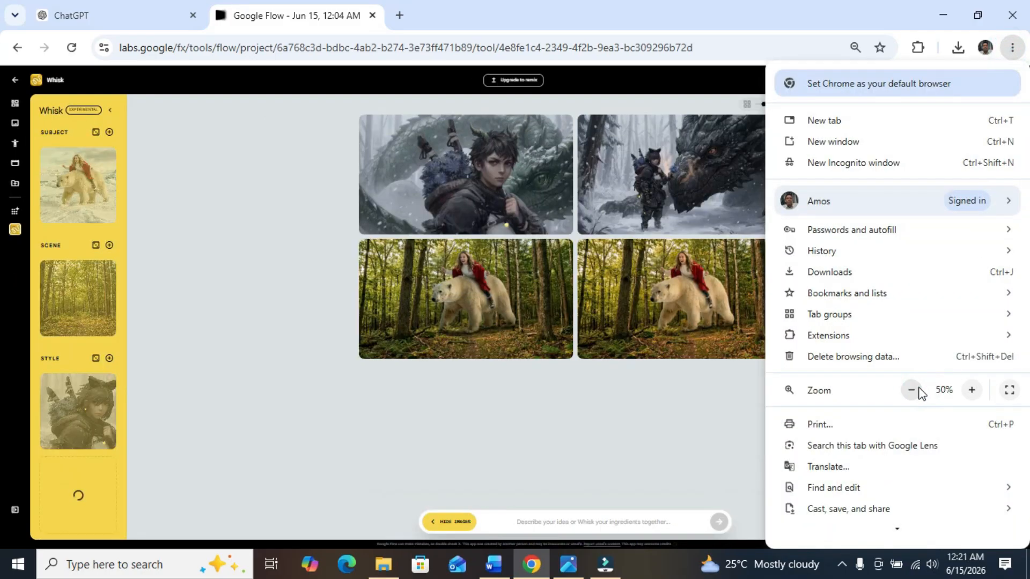
click(461, 375)
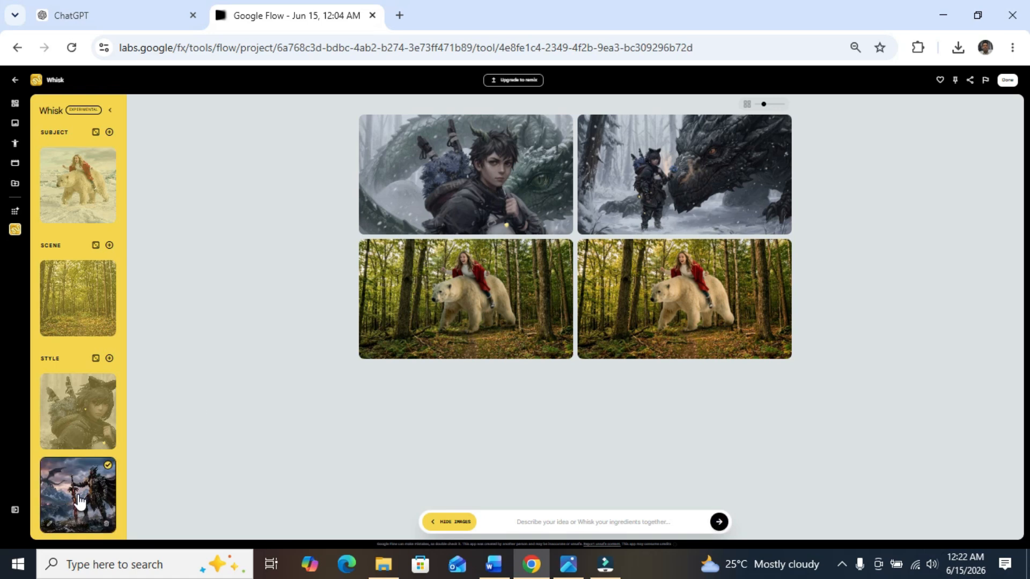
click(15, 103)
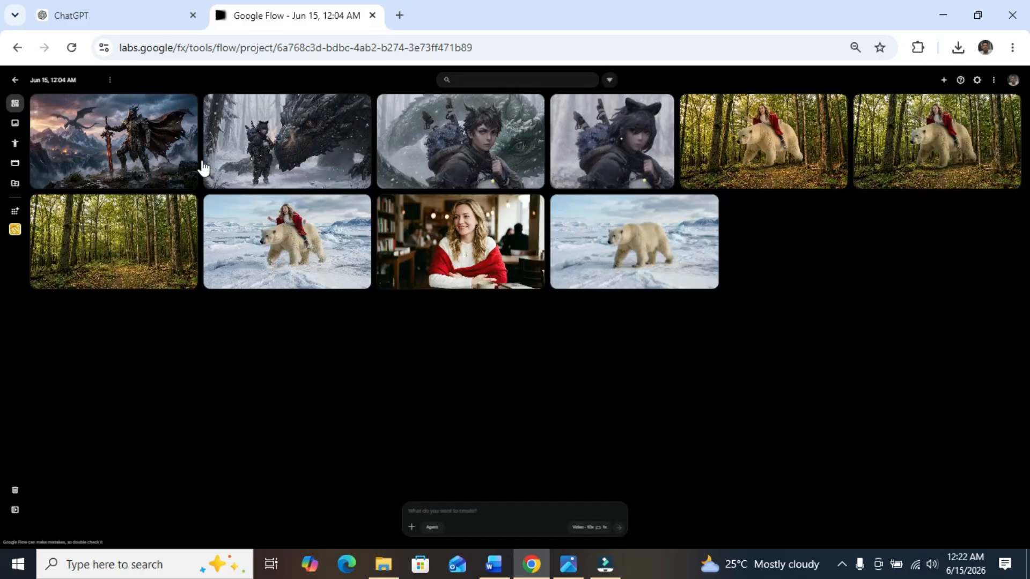
click(115, 145)
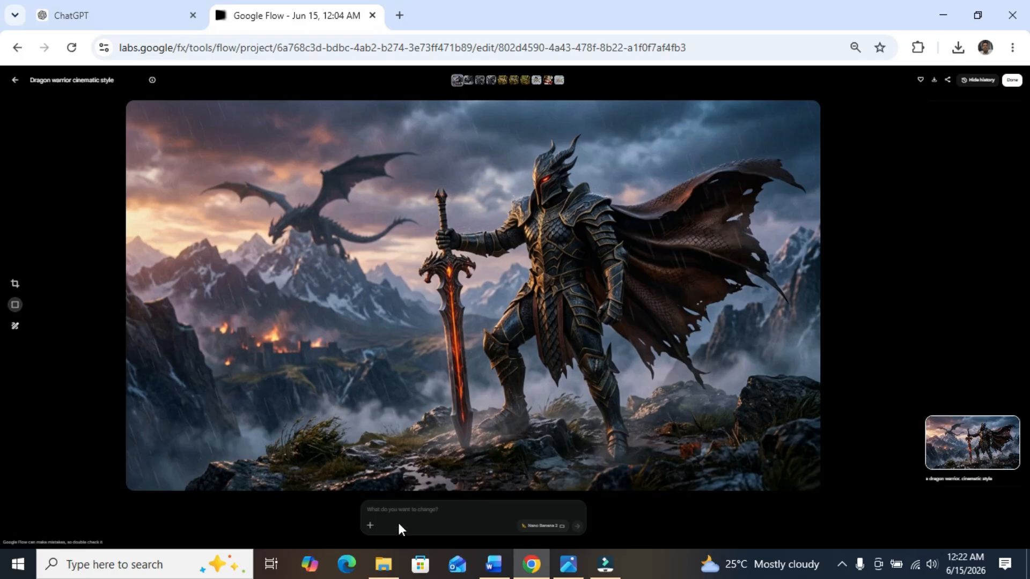
click(15, 80)
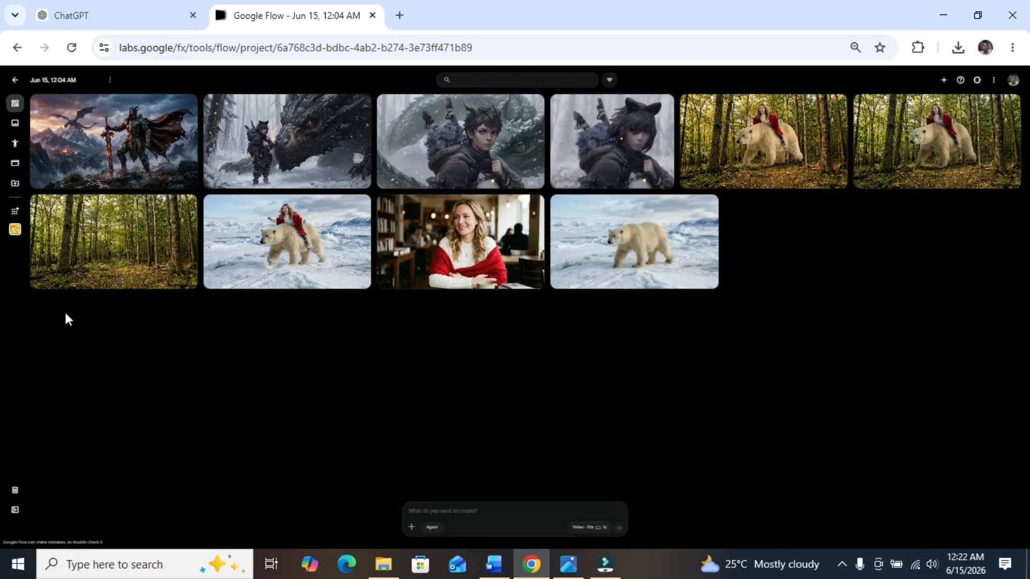
Step: Return to Whisk and generate images in the dragon warrior style from the prompt "A movie scene"
click(15, 230)
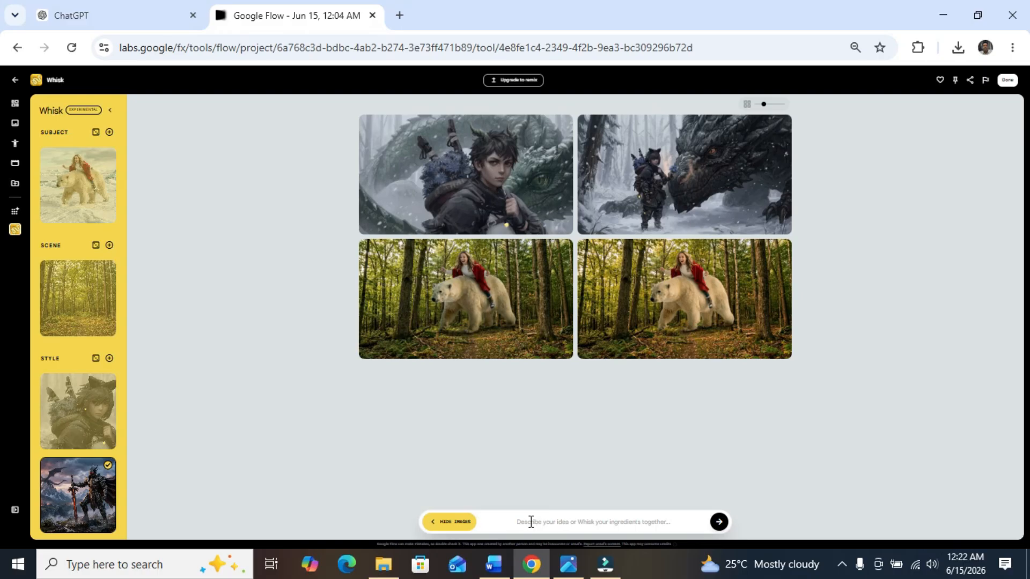
mouse_move(88, 489)
click(508, 521)
text(A movie scene)
click(718, 521)
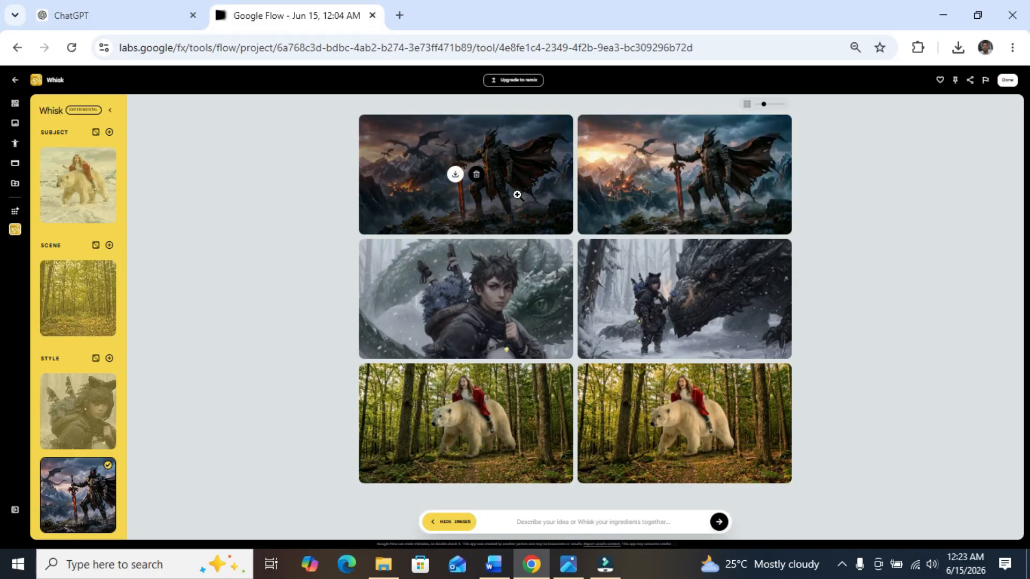
Step: Examine the first generated movie scene image enlarged in Whisk, and close the result view
mouse_move(489, 204)
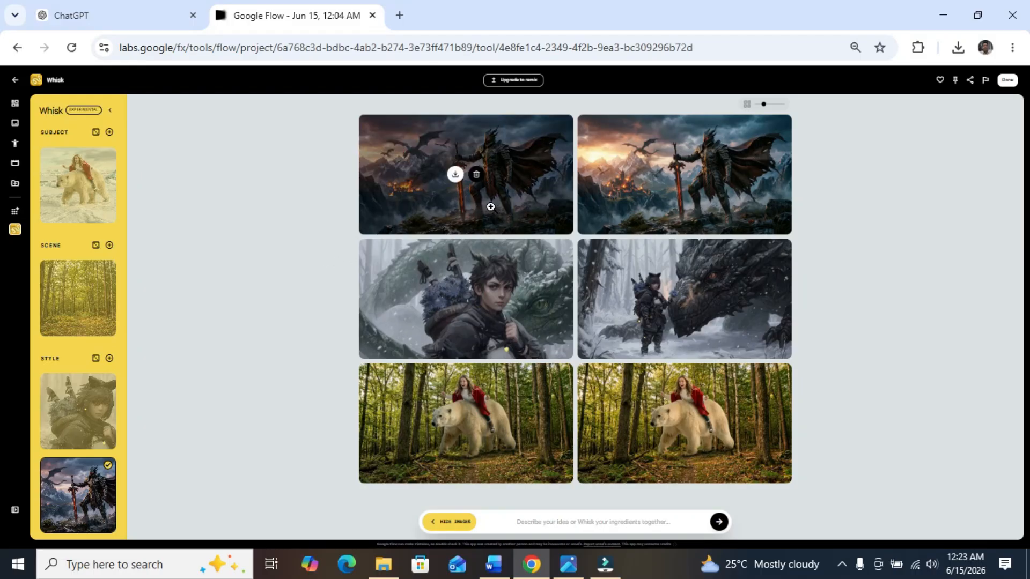
click(525, 204)
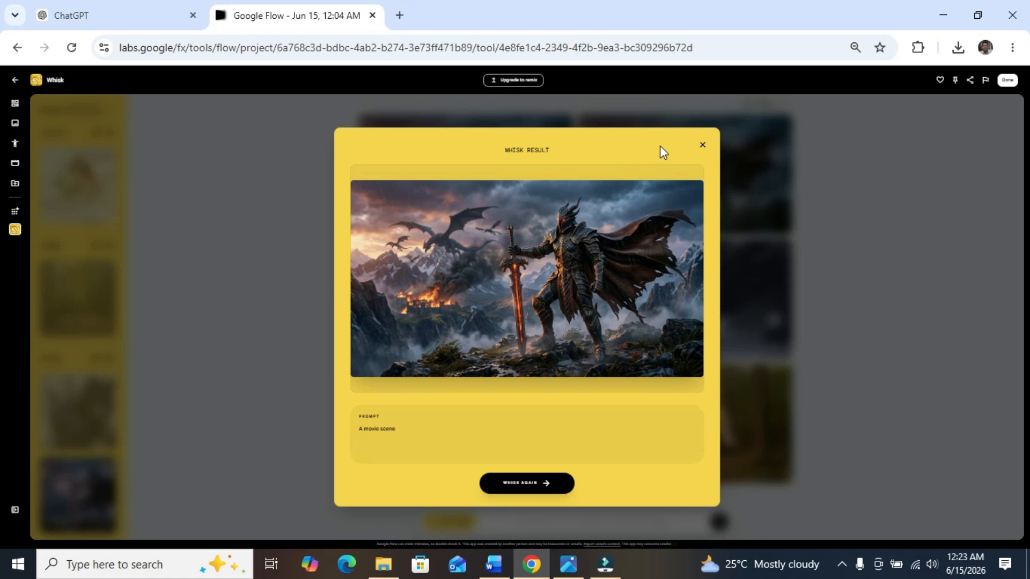
click(702, 146)
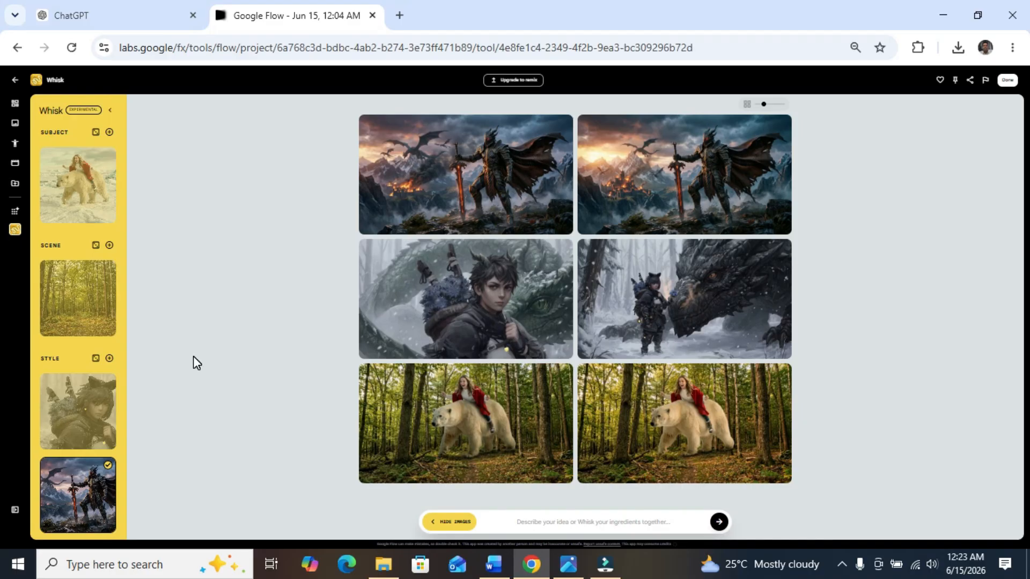
Step: In the project gallery, choose to animate the image of the lady riding the polar bear on the ice
click(14, 102)
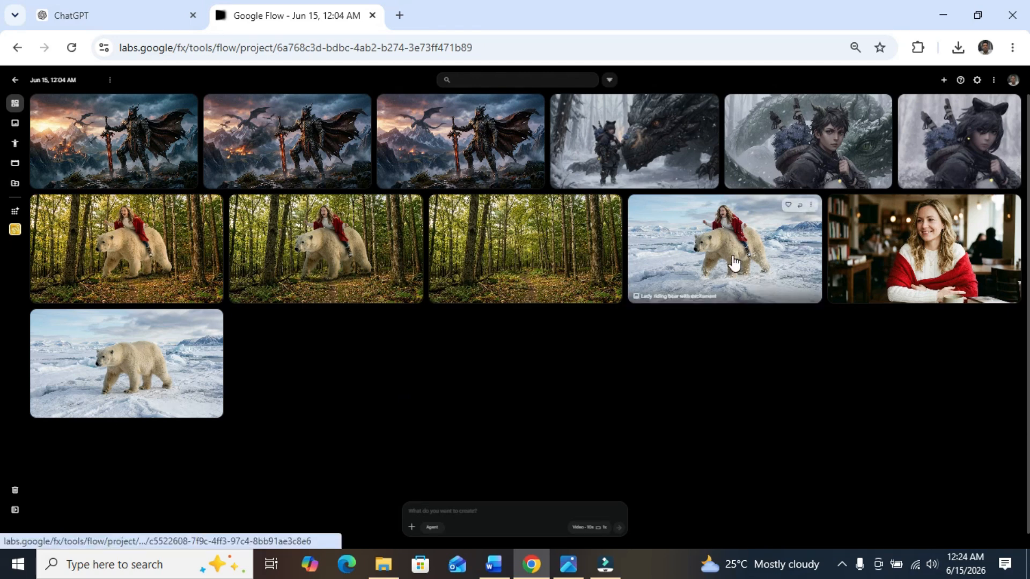
click(812, 207)
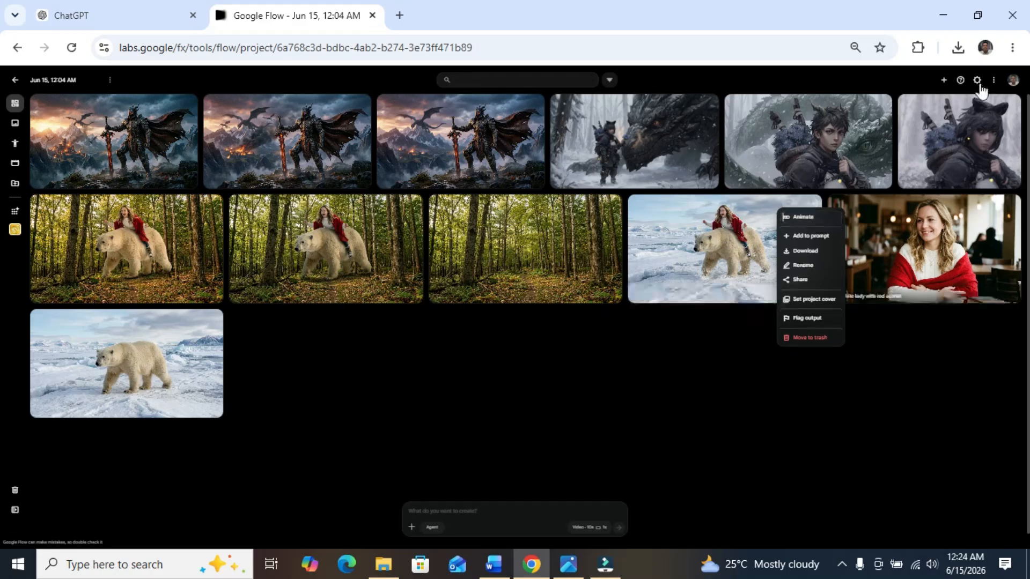
click(1013, 47)
click(971, 392)
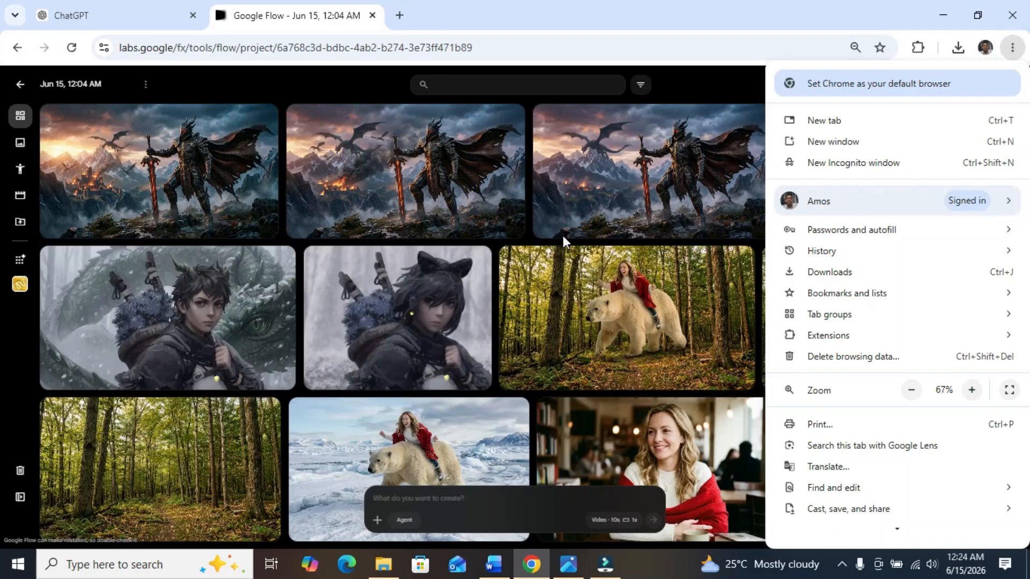
click(382, 85)
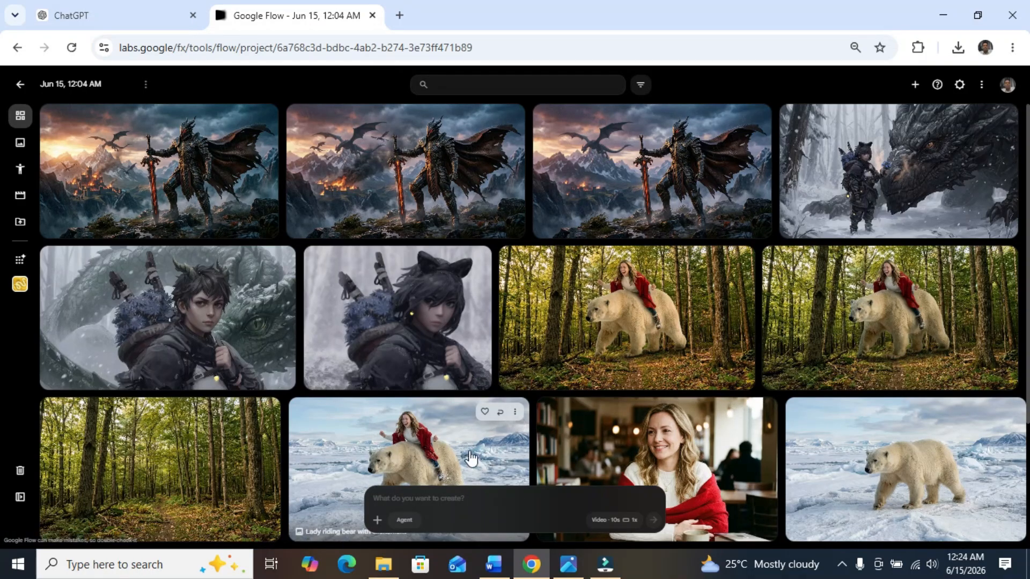
click(514, 413)
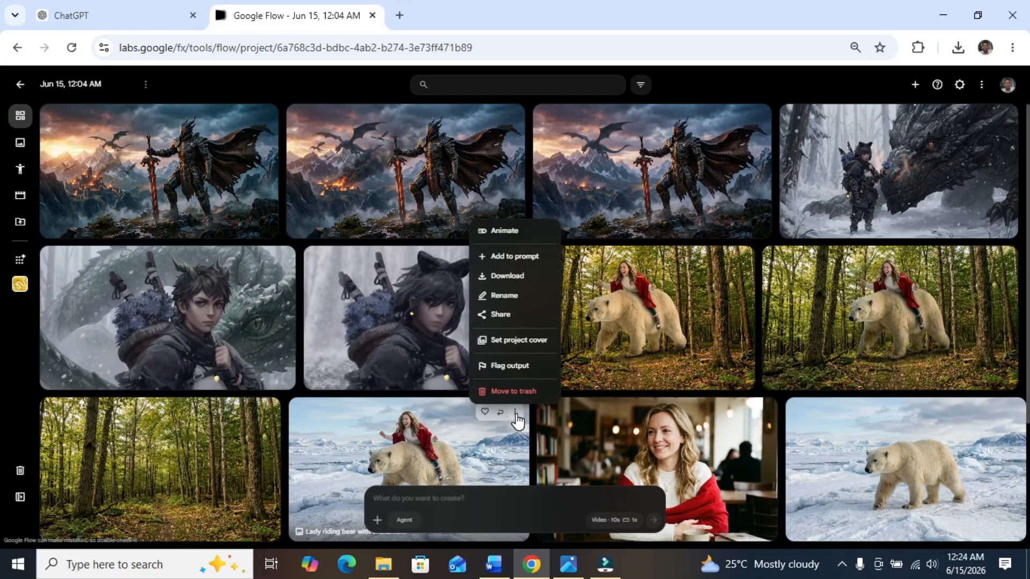
click(513, 232)
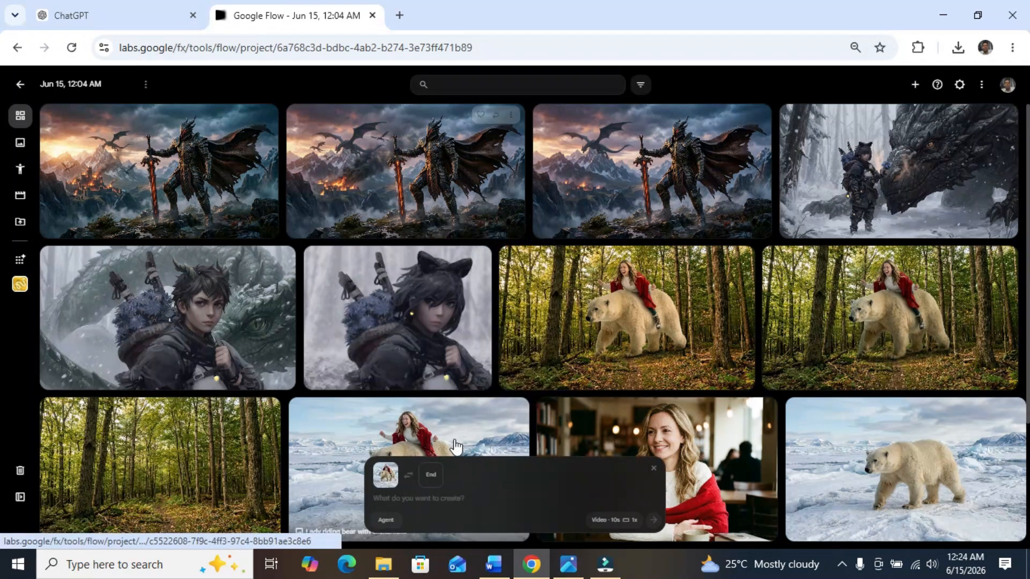
Step: Switch the video mode to Ingredients with the Veo 3.1 - Lite model, and generate the polar bear video from the prompt "Animate"
click(615, 521)
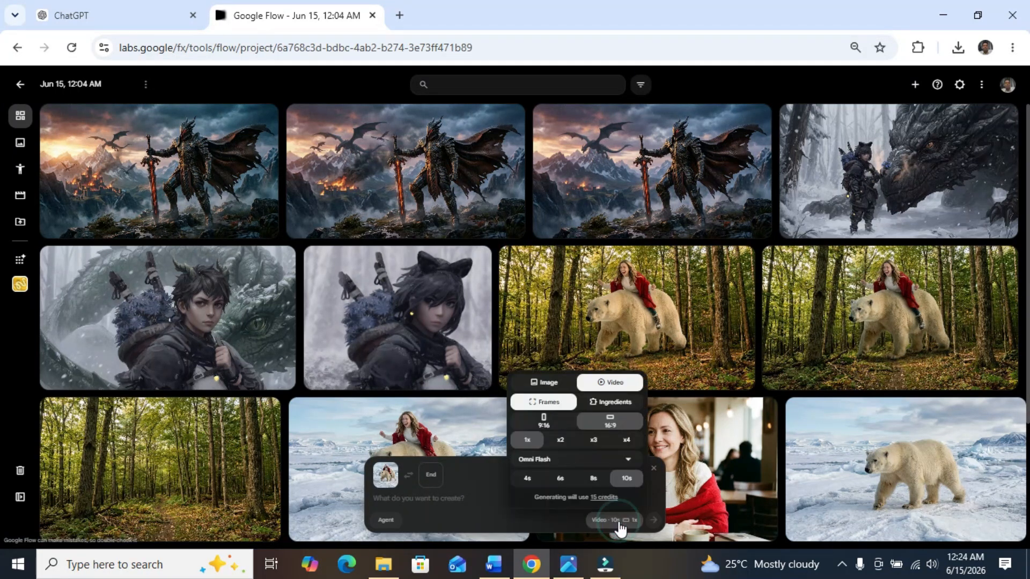
click(615, 402)
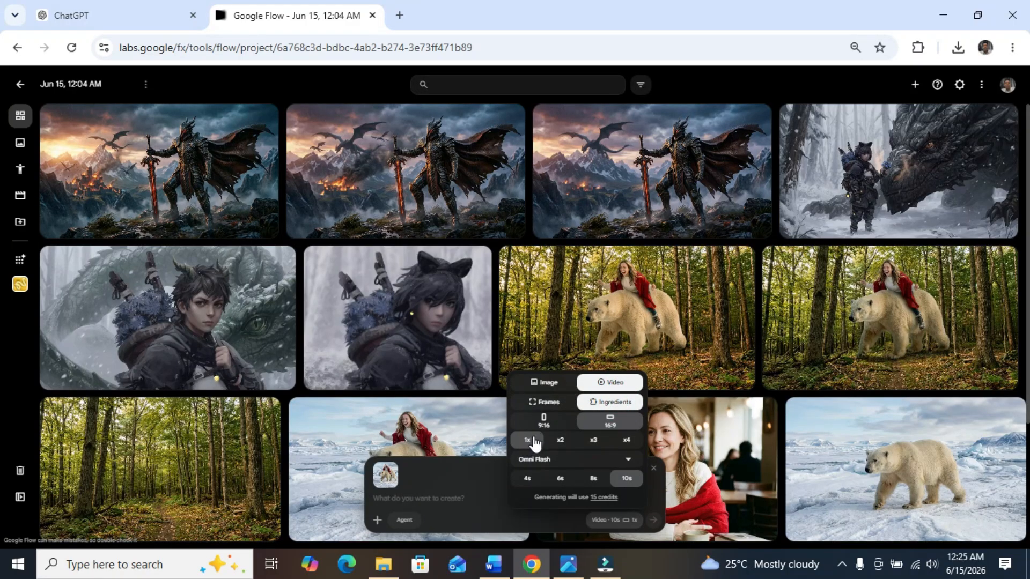
click(567, 462)
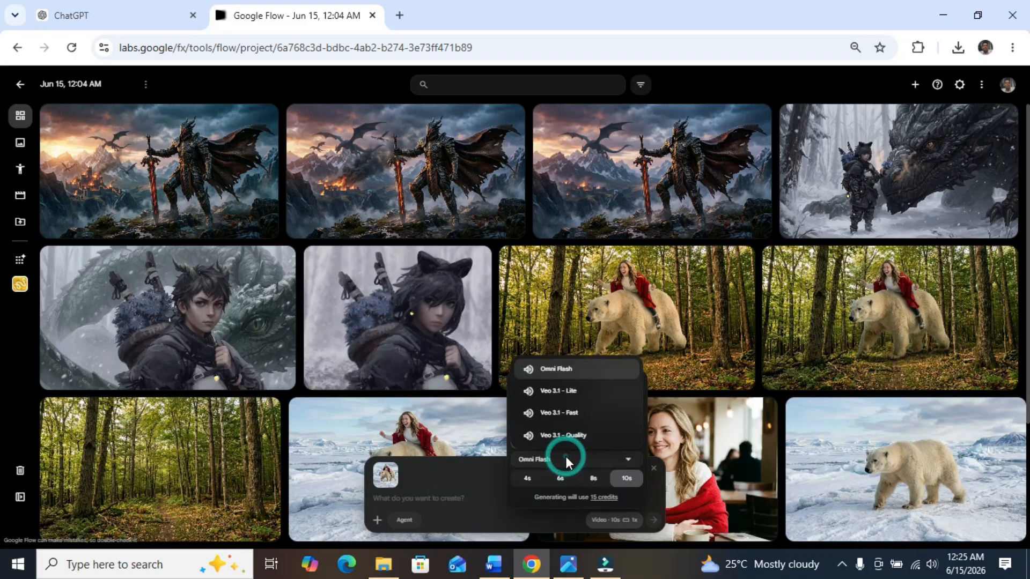
click(555, 396)
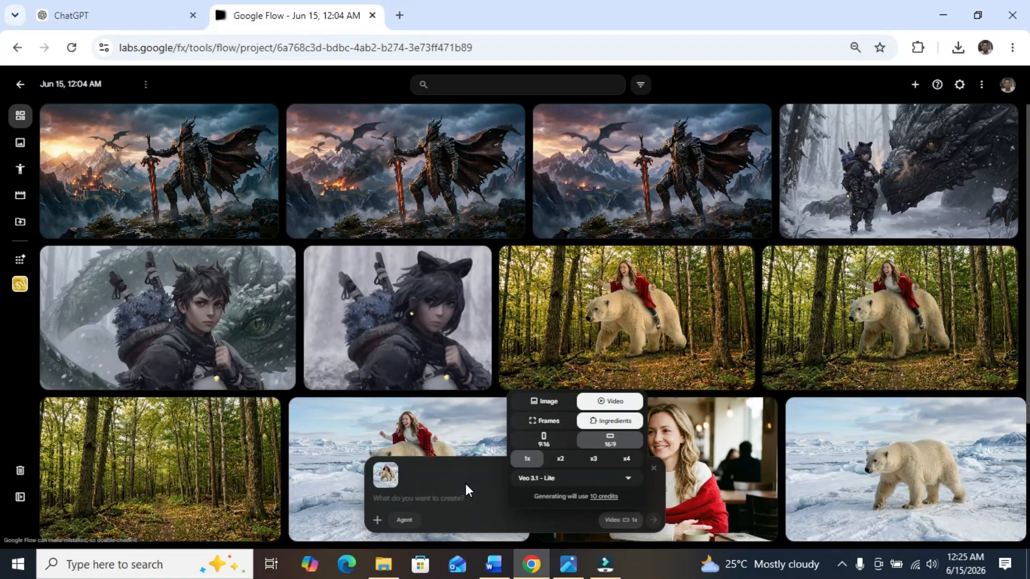
click(429, 498)
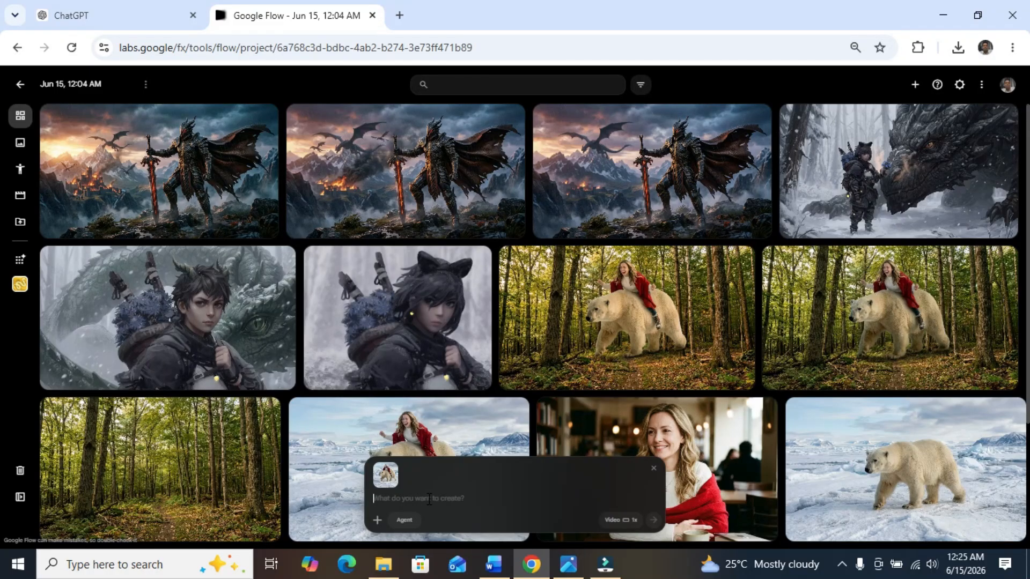
text(Animate)
click(653, 520)
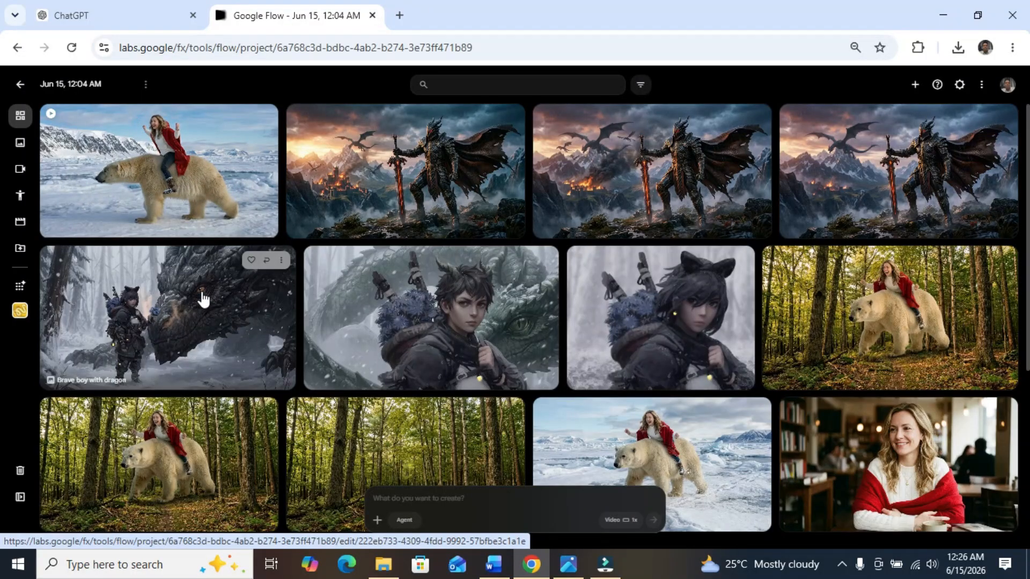
Step: Choose to animate the image of the brave boy facing the dragon, and switch the video mode to Ingredients
click(281, 261)
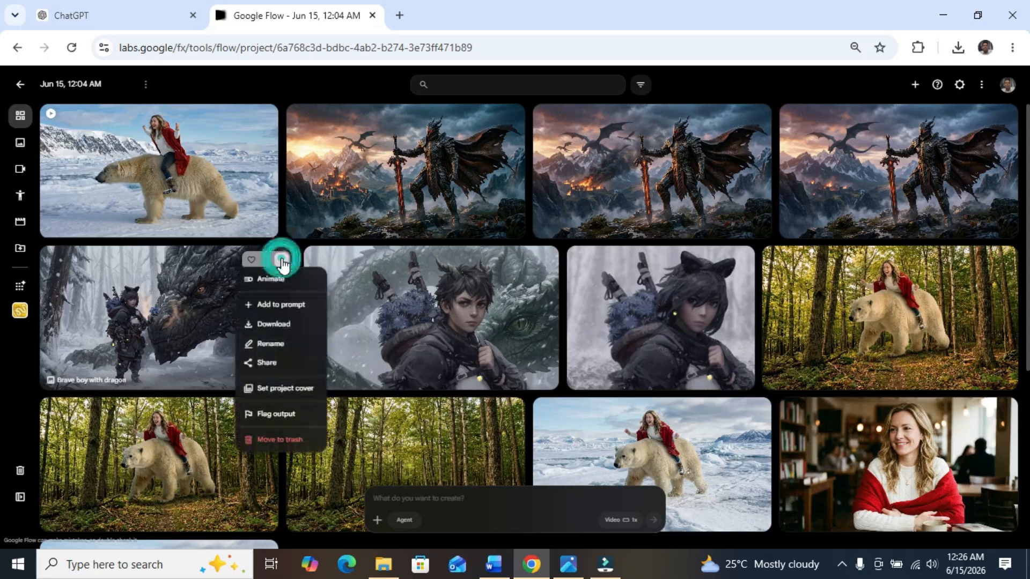
click(289, 304)
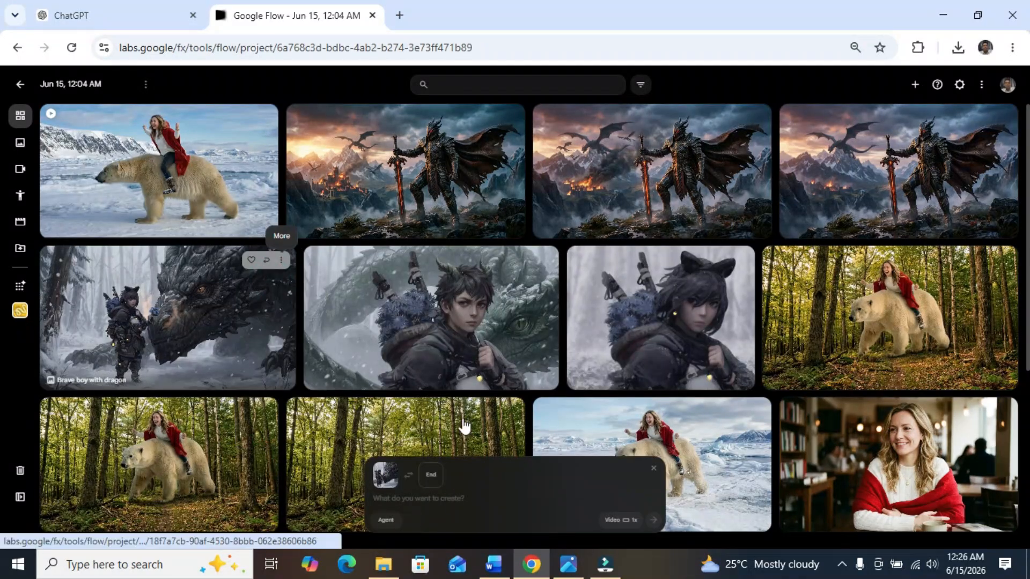
click(620, 519)
click(613, 422)
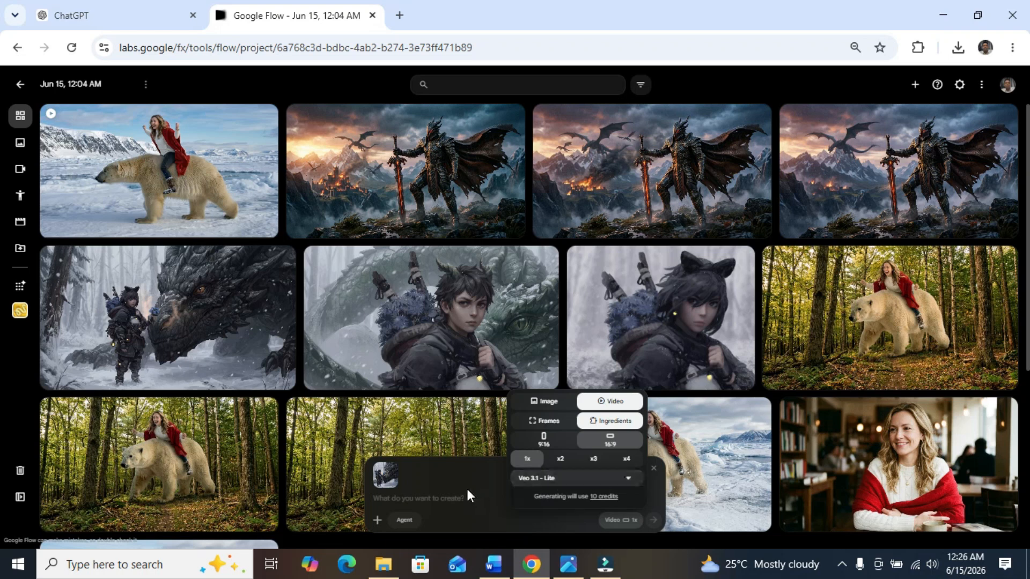
click(442, 497)
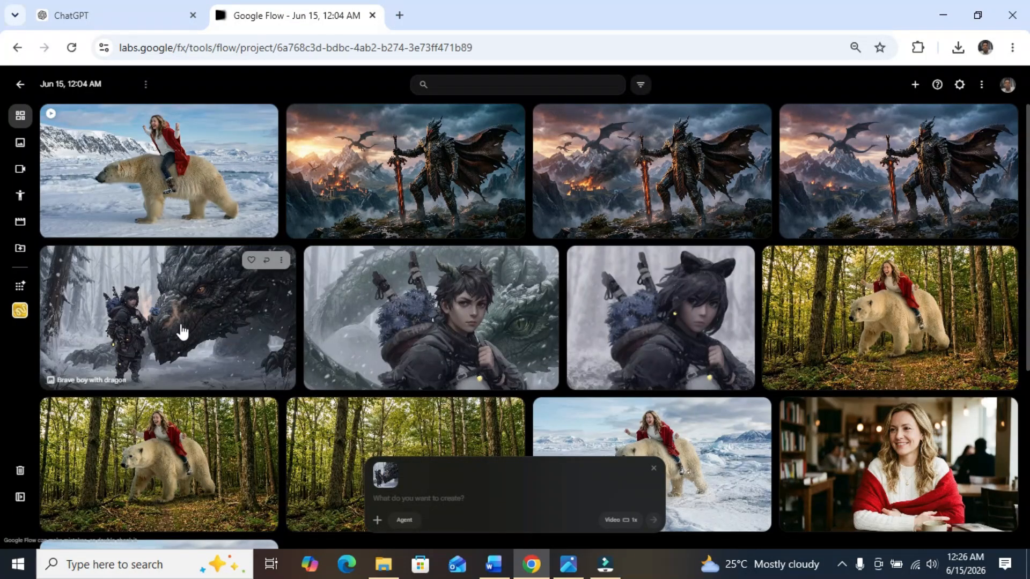
Step: Generate the dragon video from the prompt "The brave boy climb the dragon and ride on it"
click(426, 503)
text(Th)
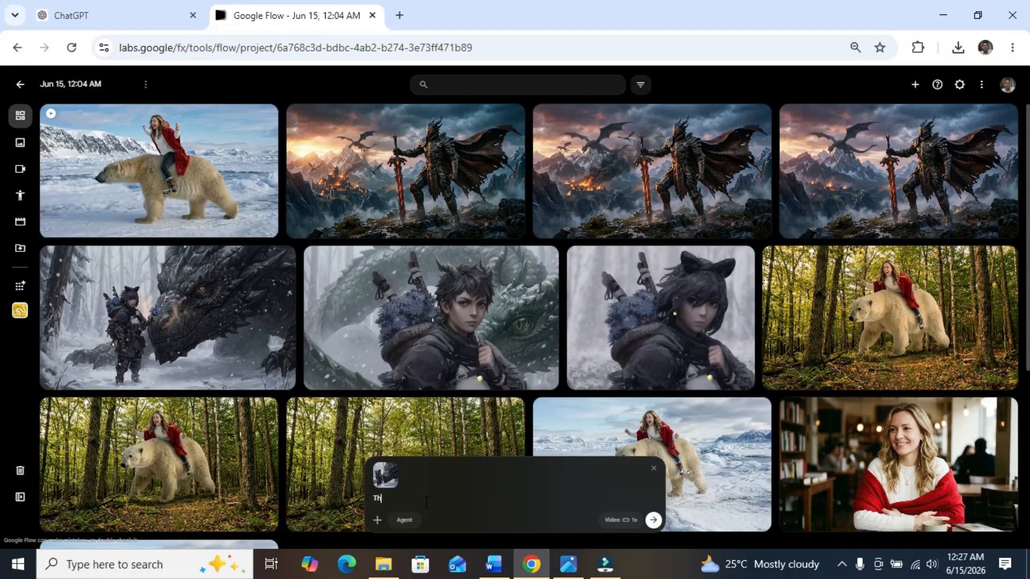
text(e brave boy climb the dragon and ride on it)
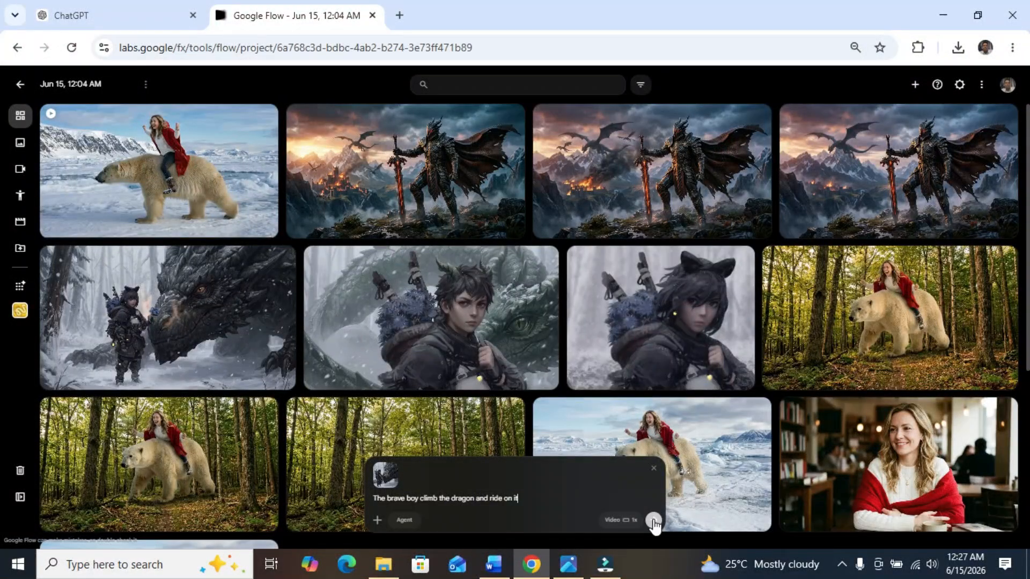
click(653, 520)
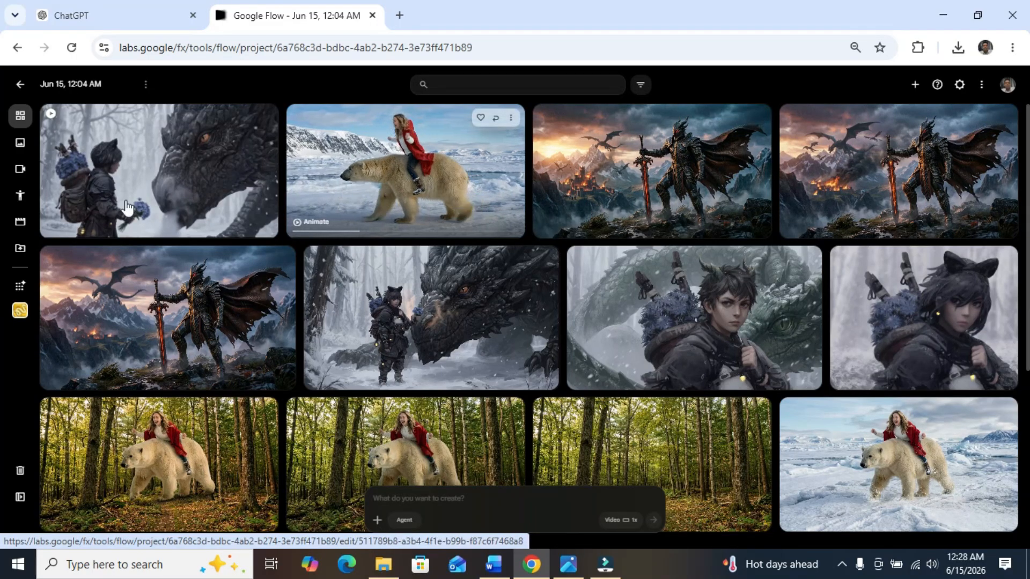
Step: Watch the polar bear video with the speaker volume raised to 51, replay its beginning, and return to the project gallery
click(380, 183)
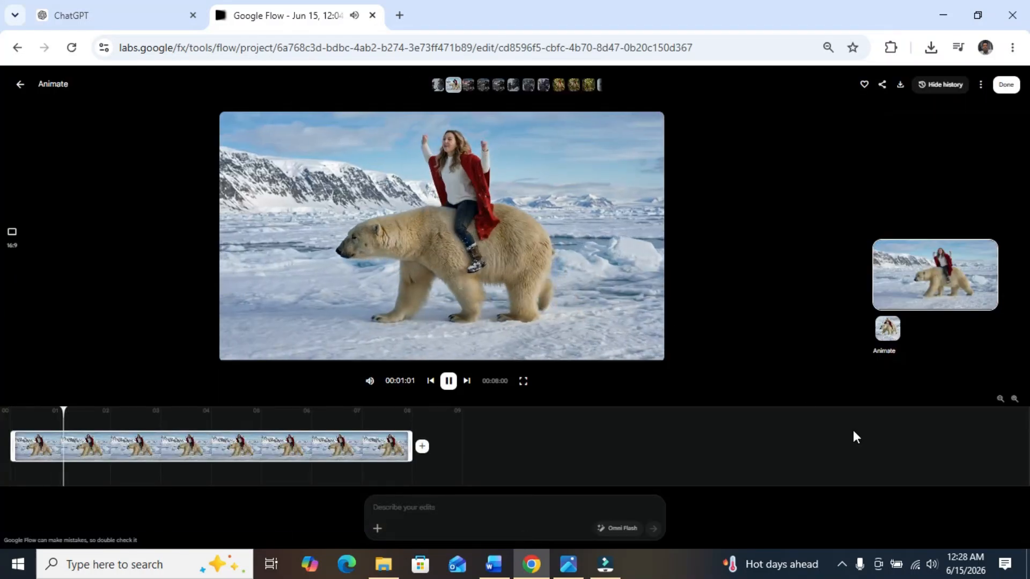
click(932, 566)
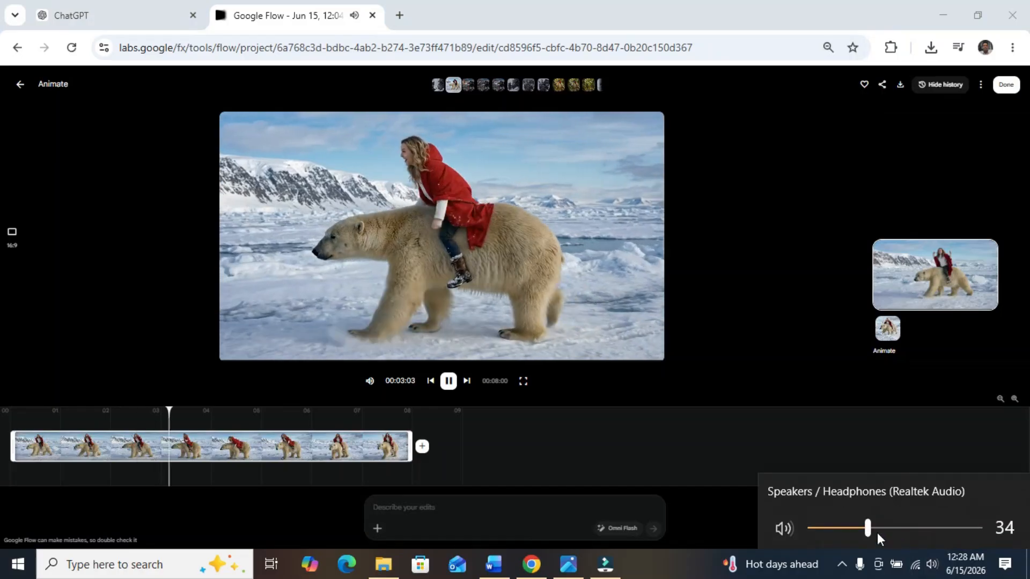
drag(869, 529, 896, 528)
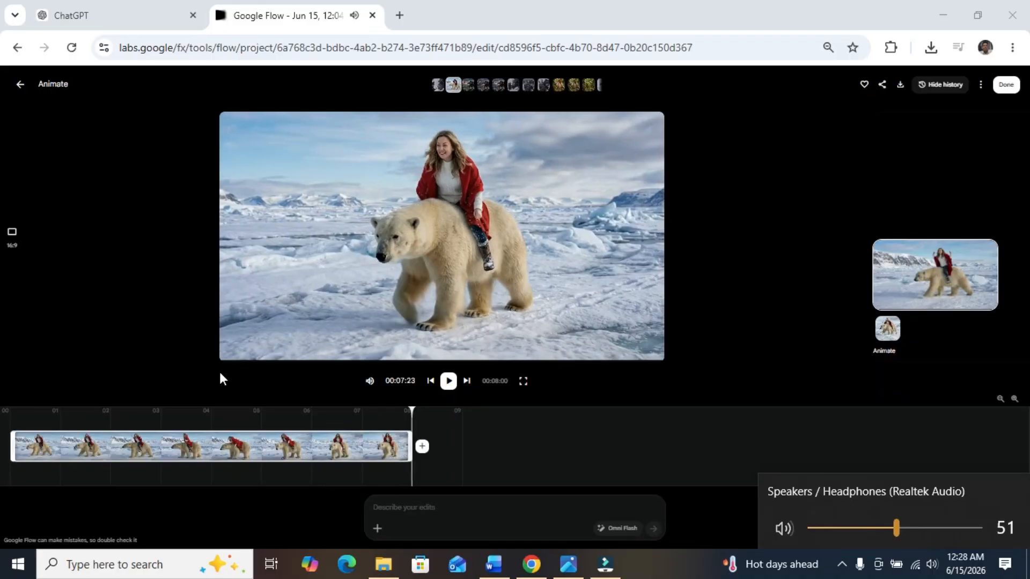
click(448, 381)
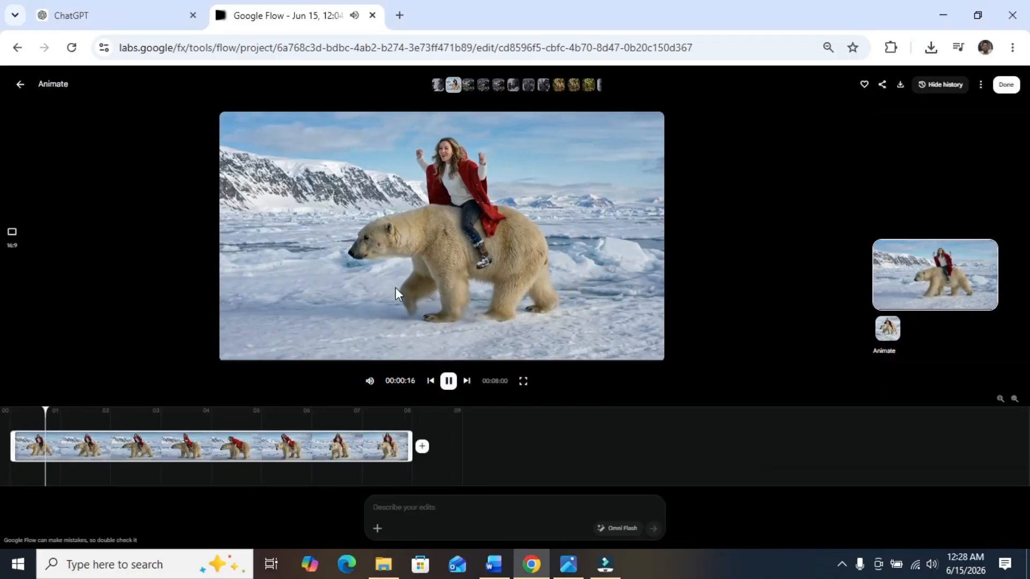
click(448, 379)
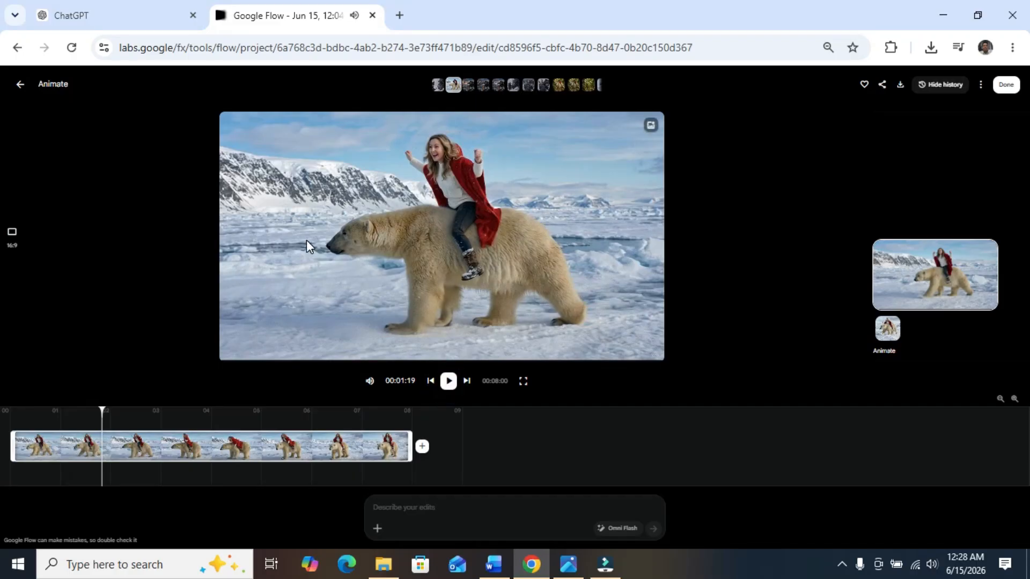
click(19, 87)
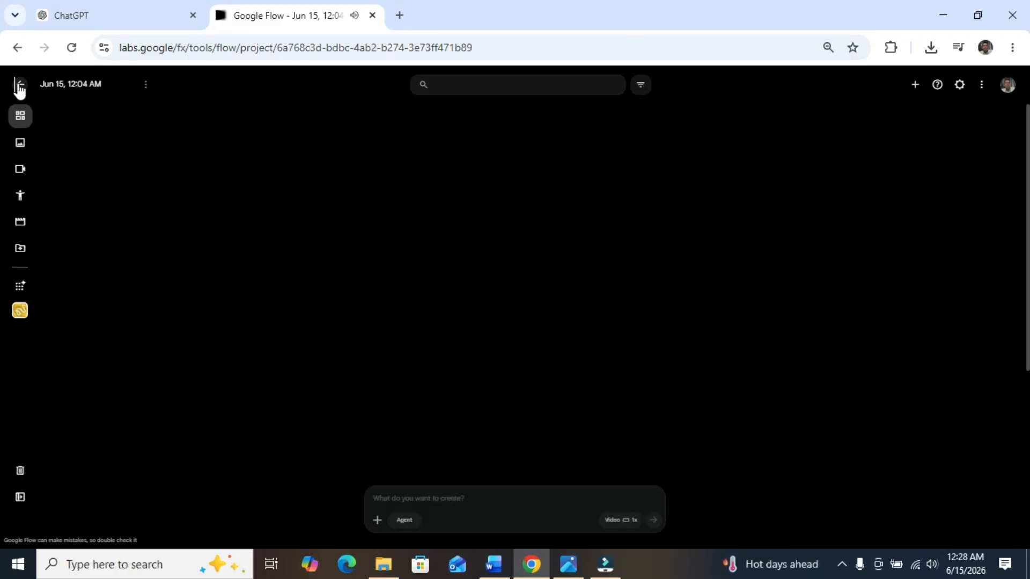
Step: Watch the video of the boy climbing the dragon in full screen, and return to the project gallery
click(191, 171)
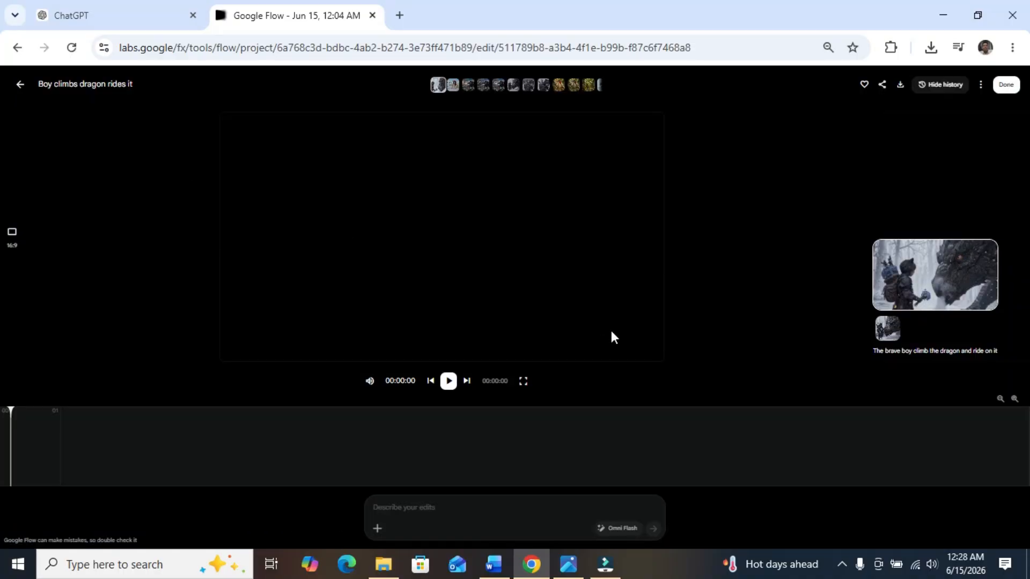
click(523, 380)
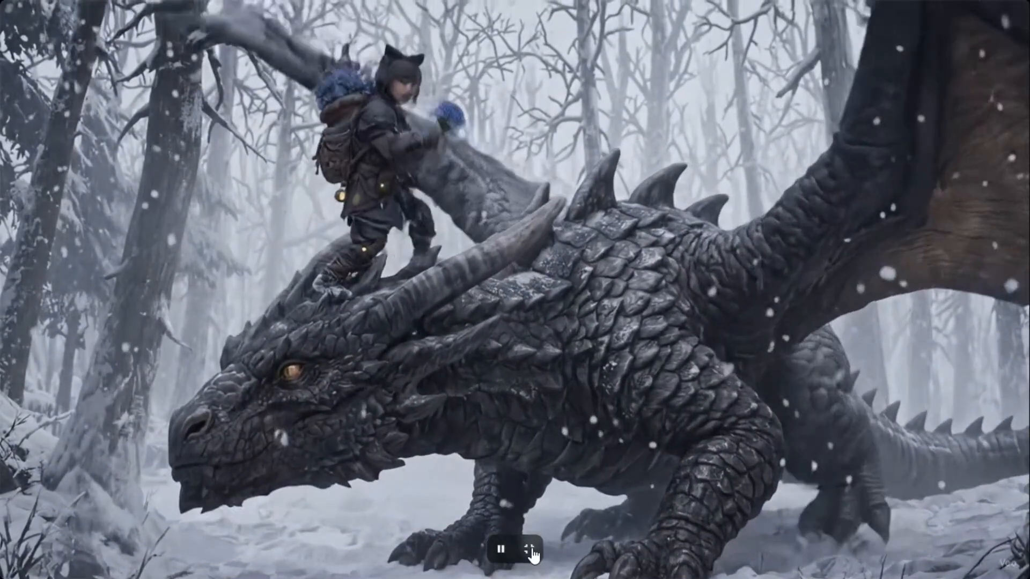
click(529, 549)
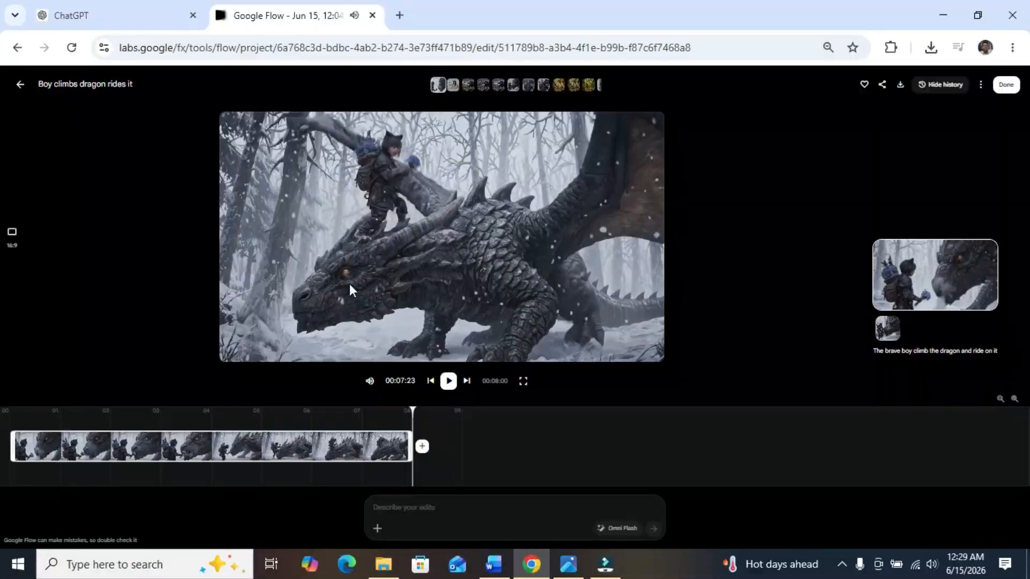
click(19, 89)
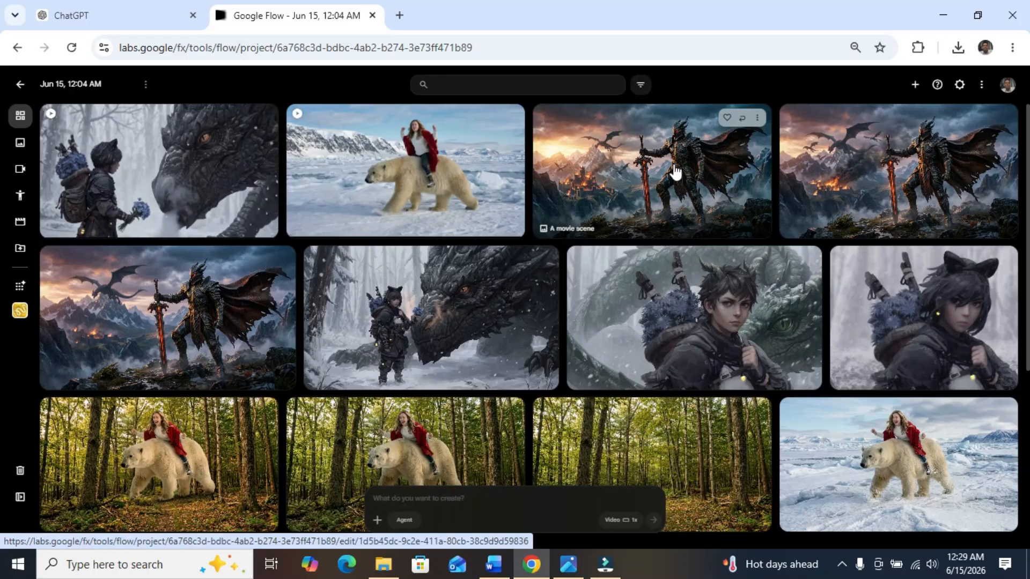
Step: Animate the first movie scene image of the dragon warrior into a video, and return to Whisk
click(758, 118)
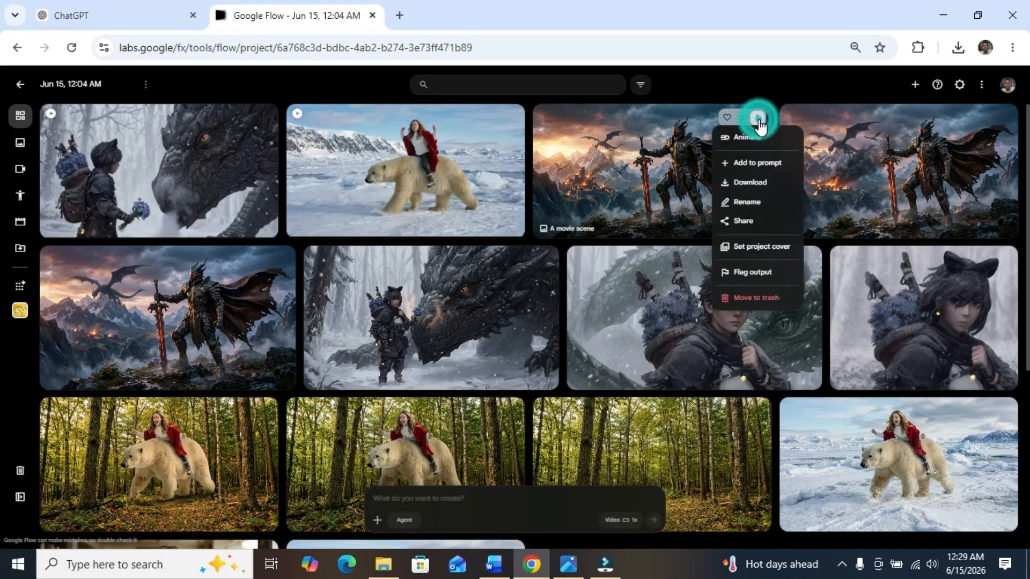
click(736, 137)
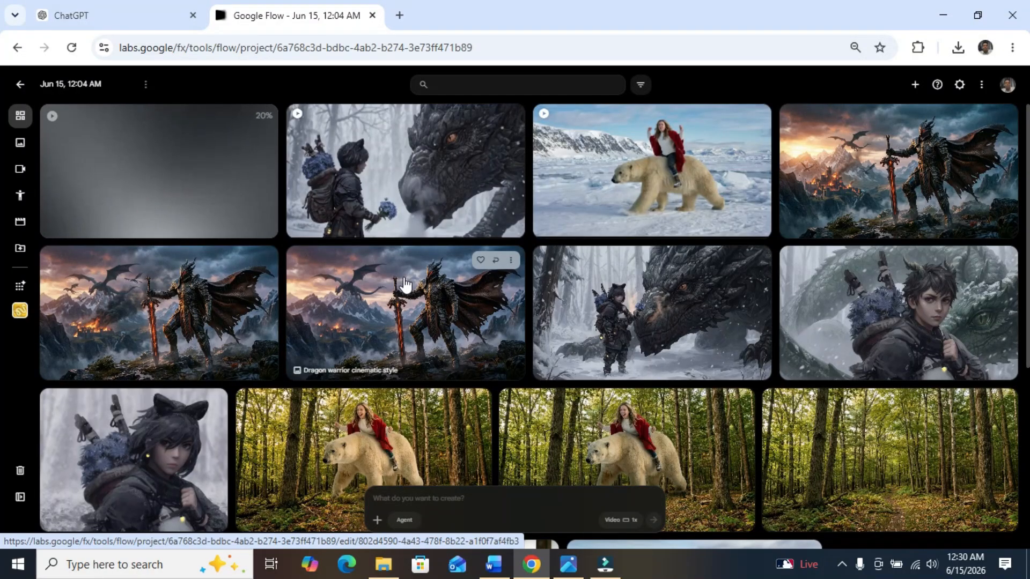
click(18, 316)
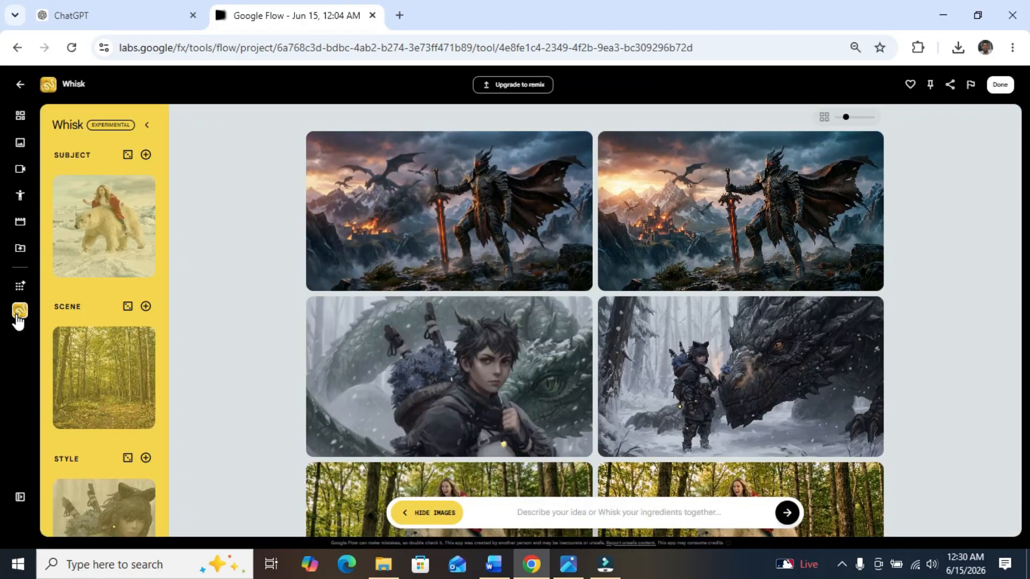